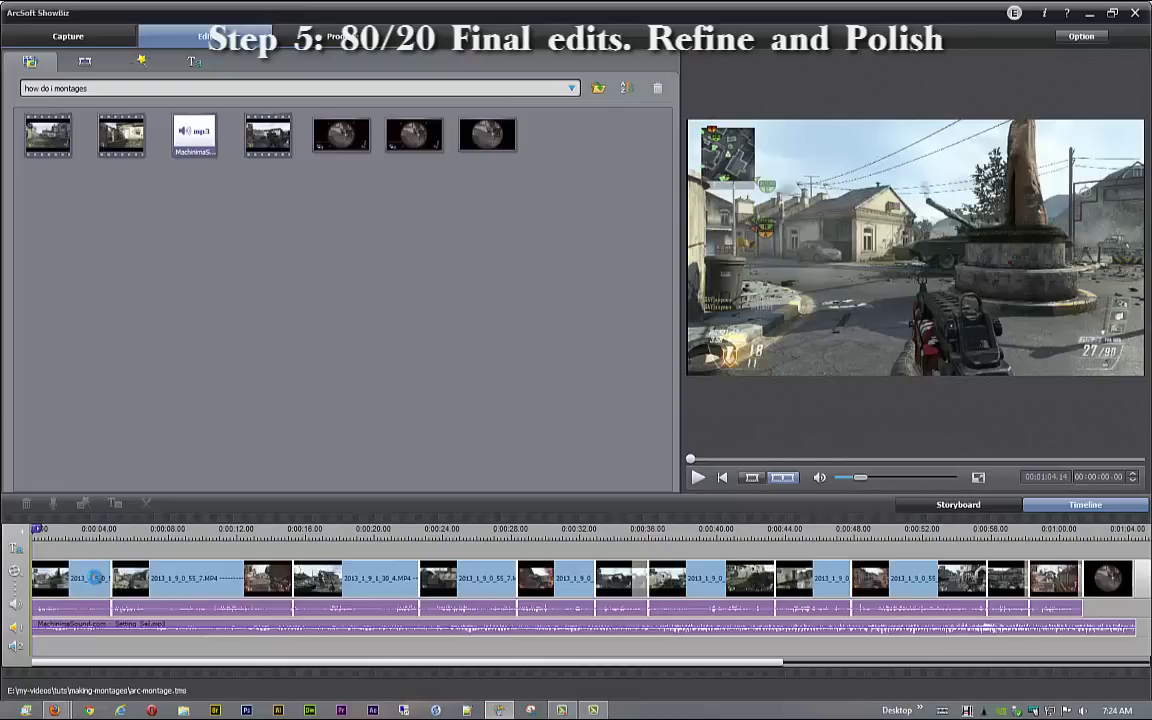
Step: Select the opening clip on the timeline and play it from its start to review the footage
left_click(92, 578)
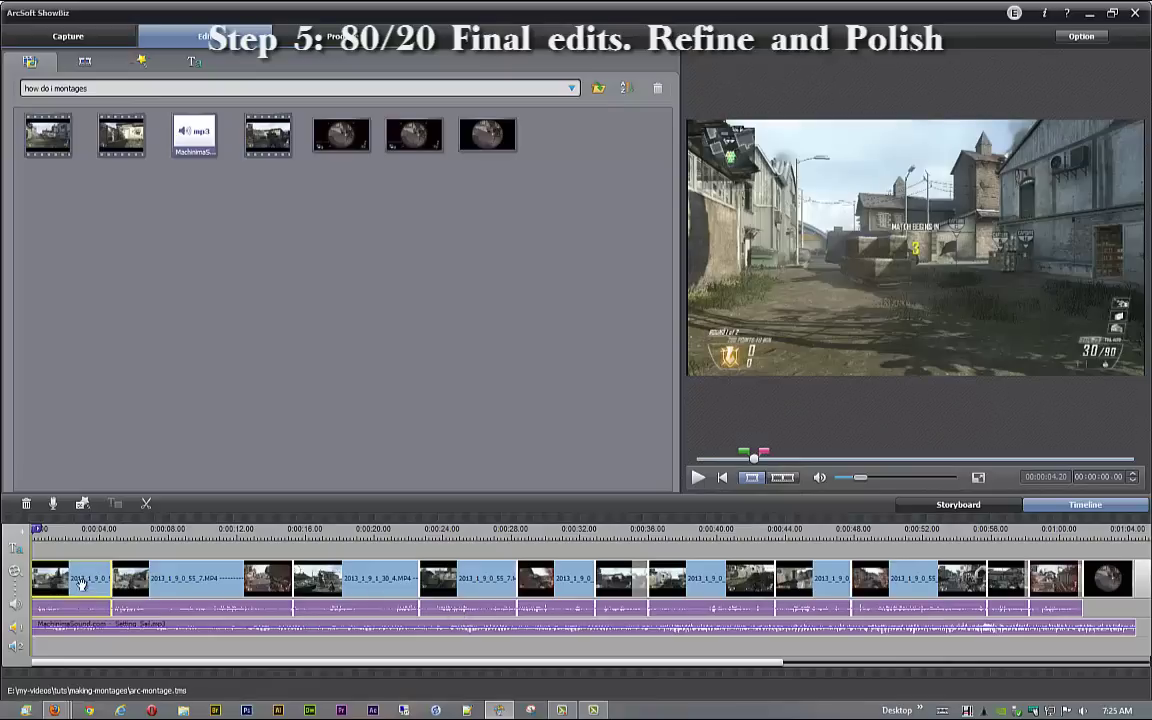
left_click(76, 528)
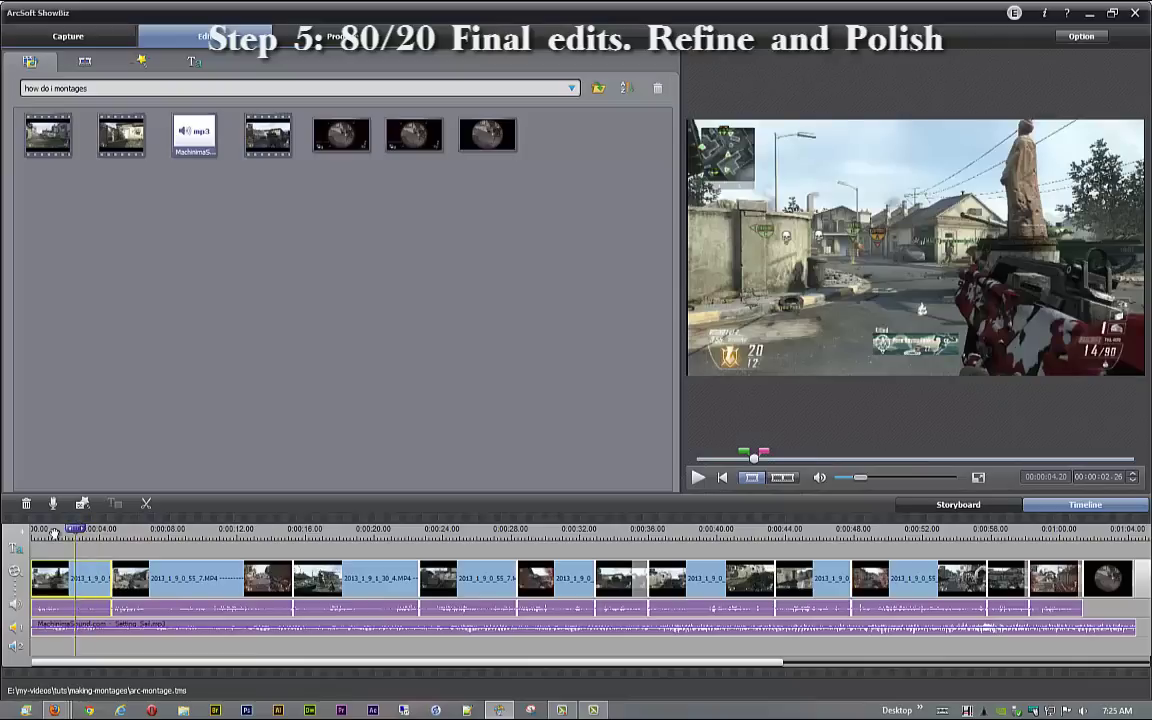
left_click(35, 530)
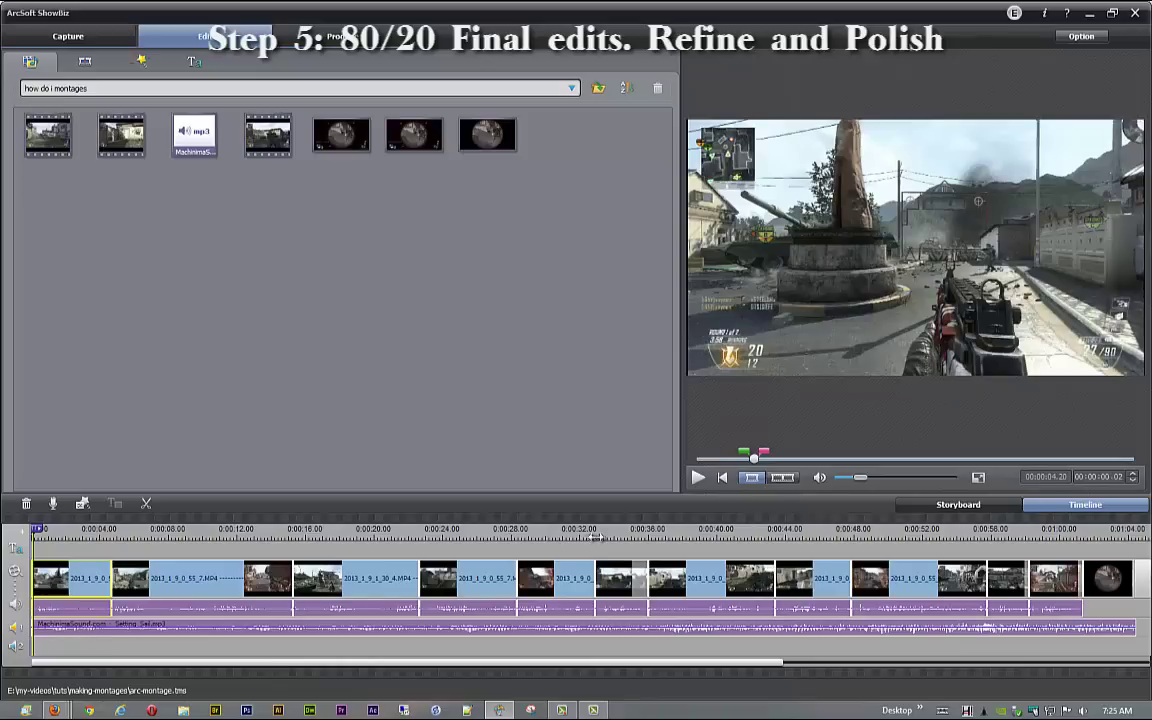
left_click(697, 478)
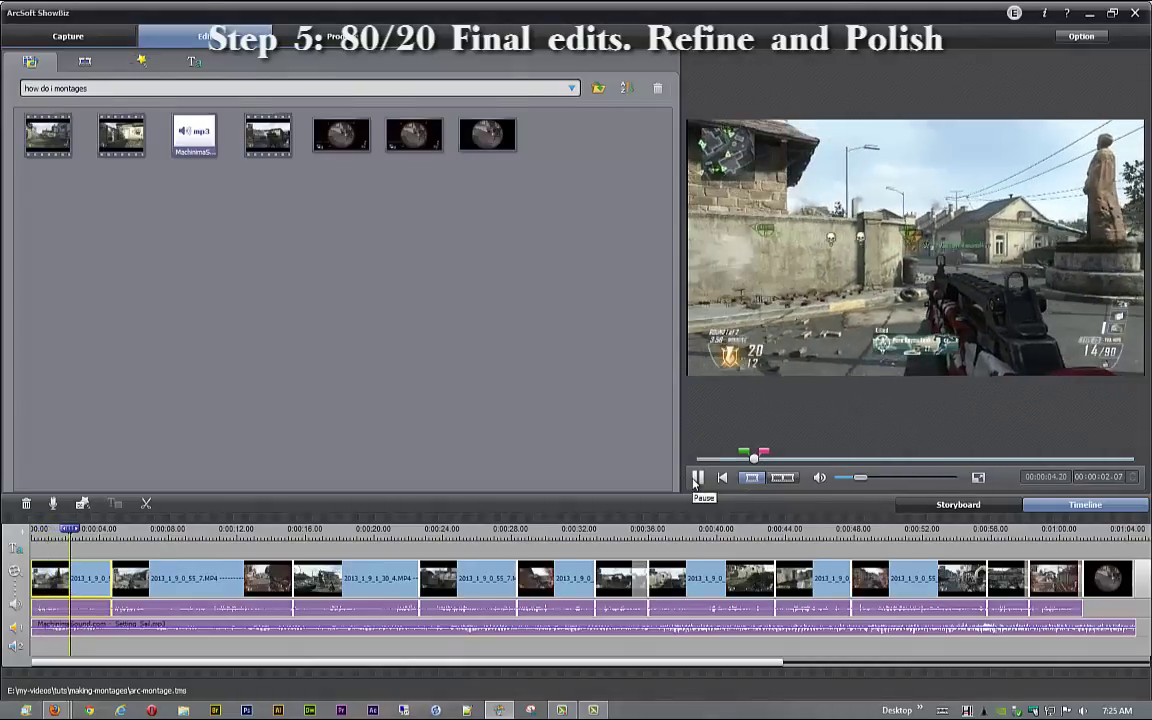
left_click(697, 478)
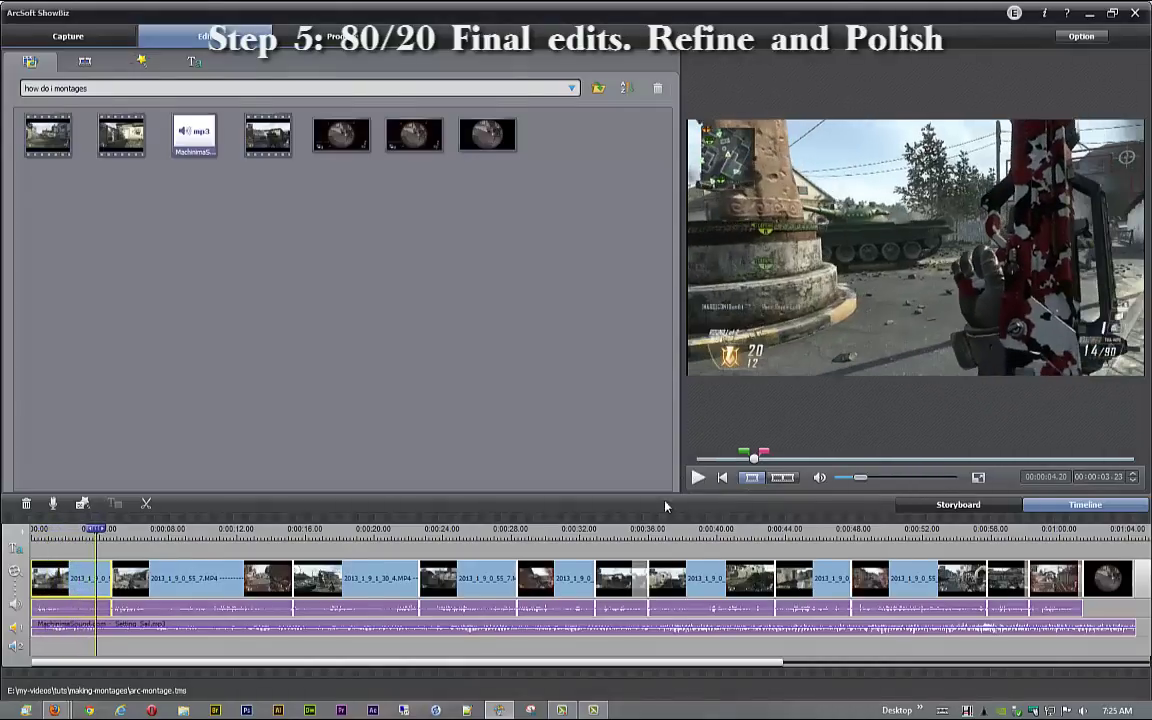
Step: Play the whole montage from the beginning with the preview volume raised, pausing at about 15 seconds
left_click(186, 648)
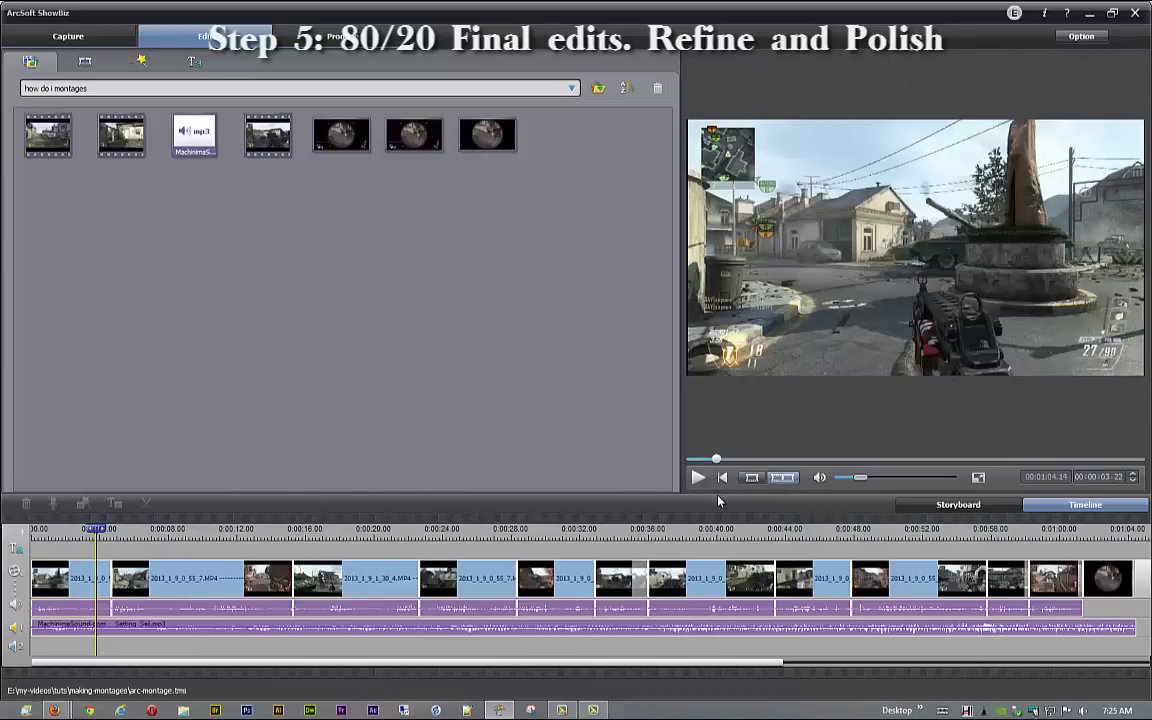
left_click_drag(96, 528, 35, 528)
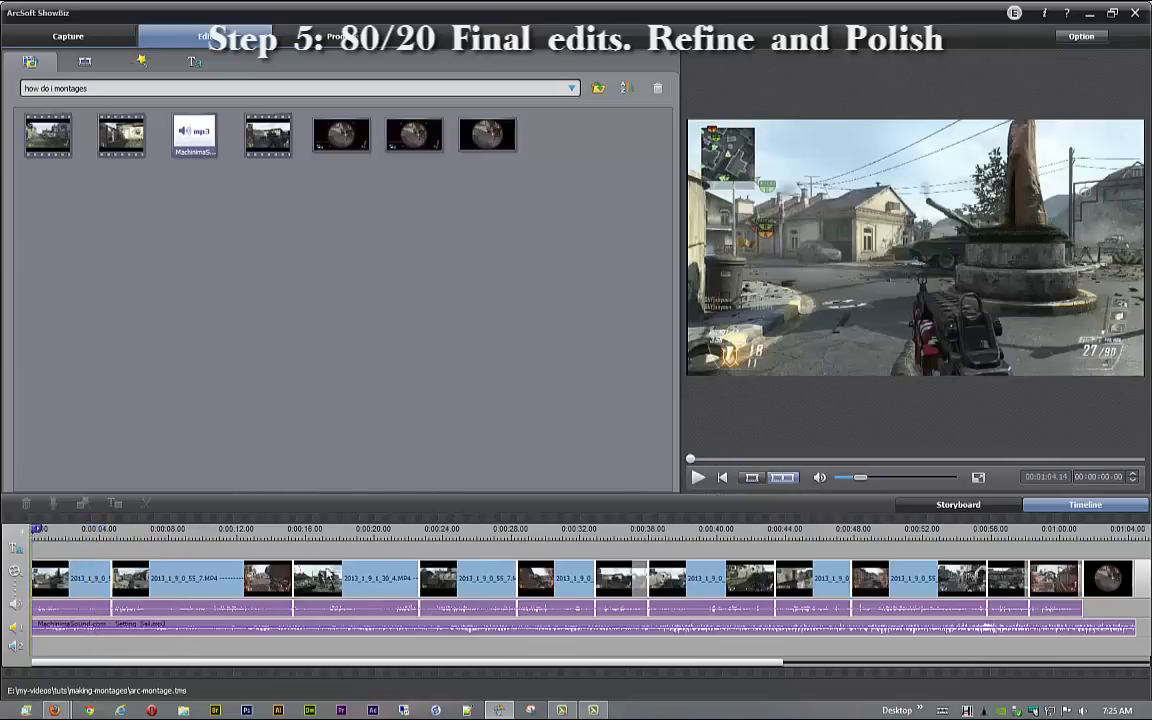
key("space")
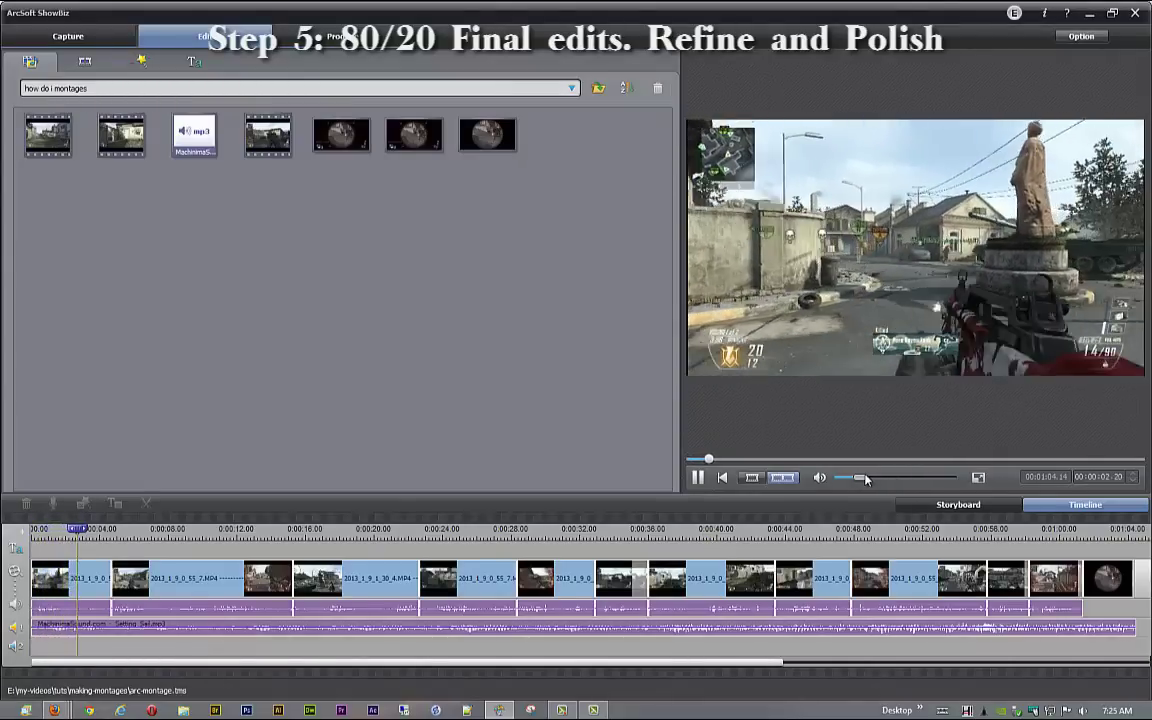
left_click_drag(862, 478, 893, 481)
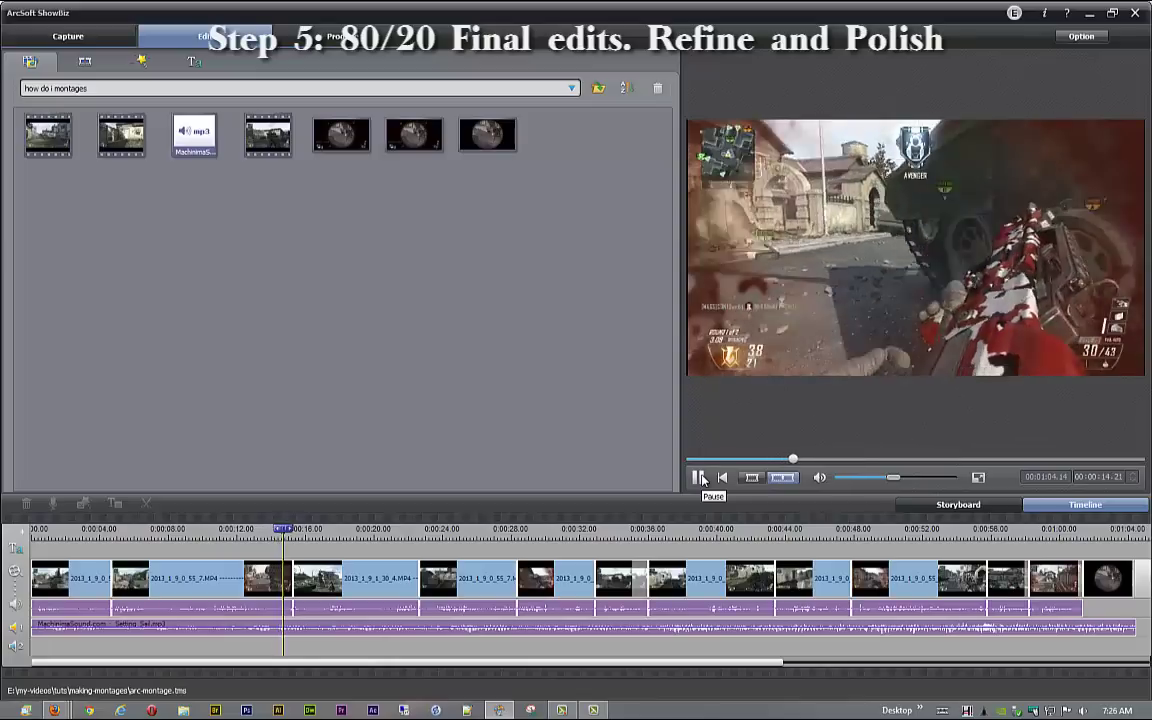
left_click(700, 478)
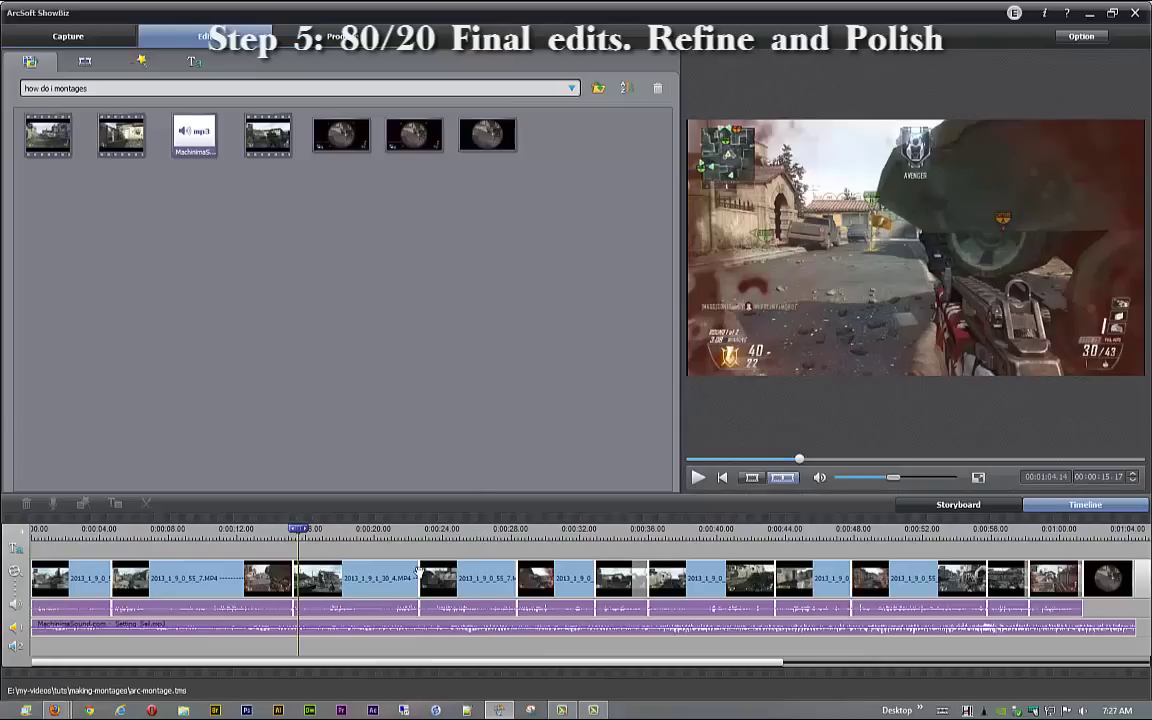
Step: Select the fourth video clip on the timeline and save the project
left_click(366, 578)
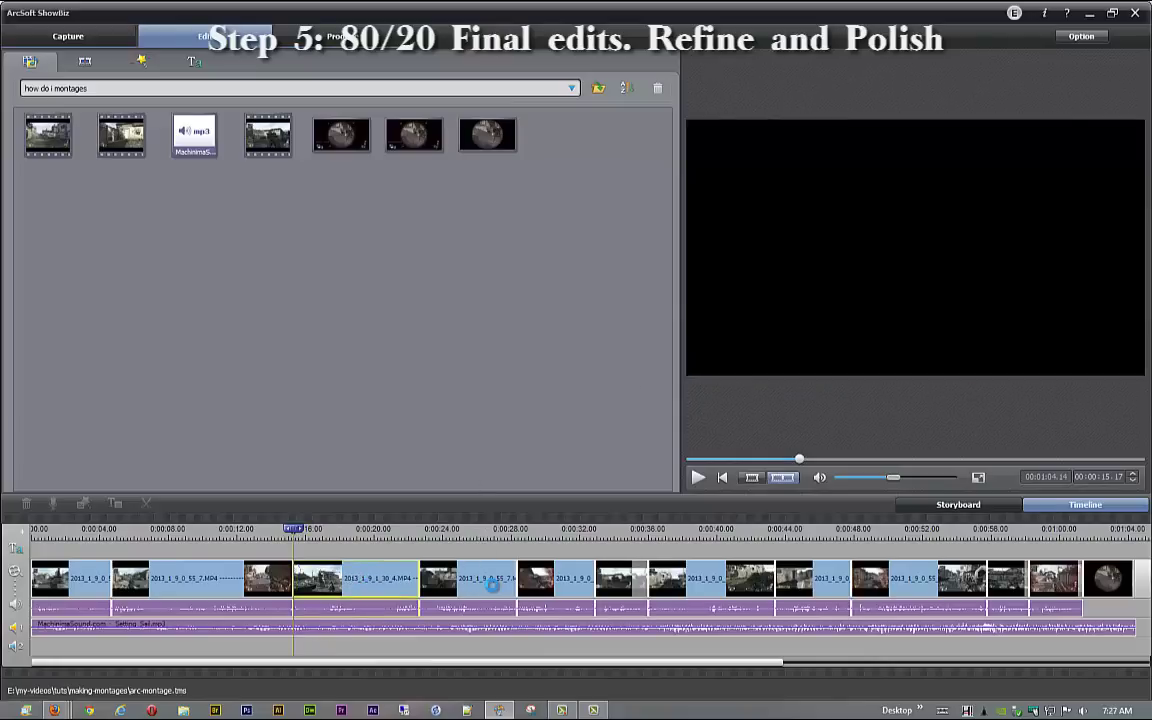
left_click(493, 588)
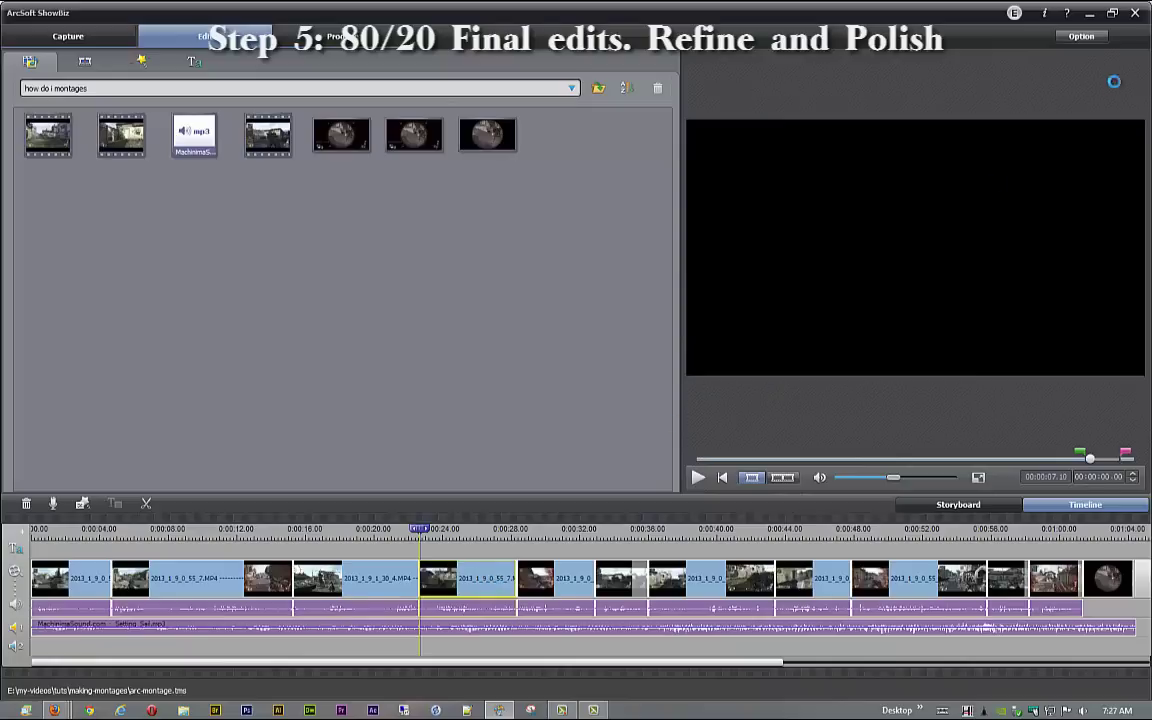
left_click(1081, 36)
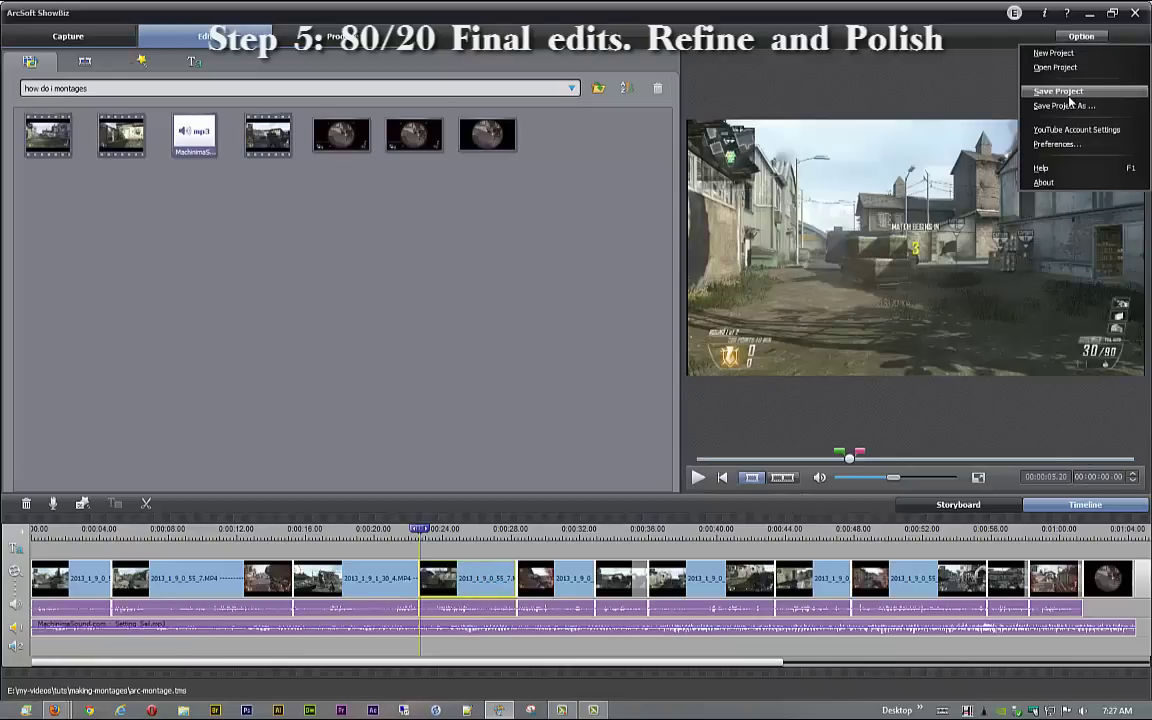
left_click(1069, 97)
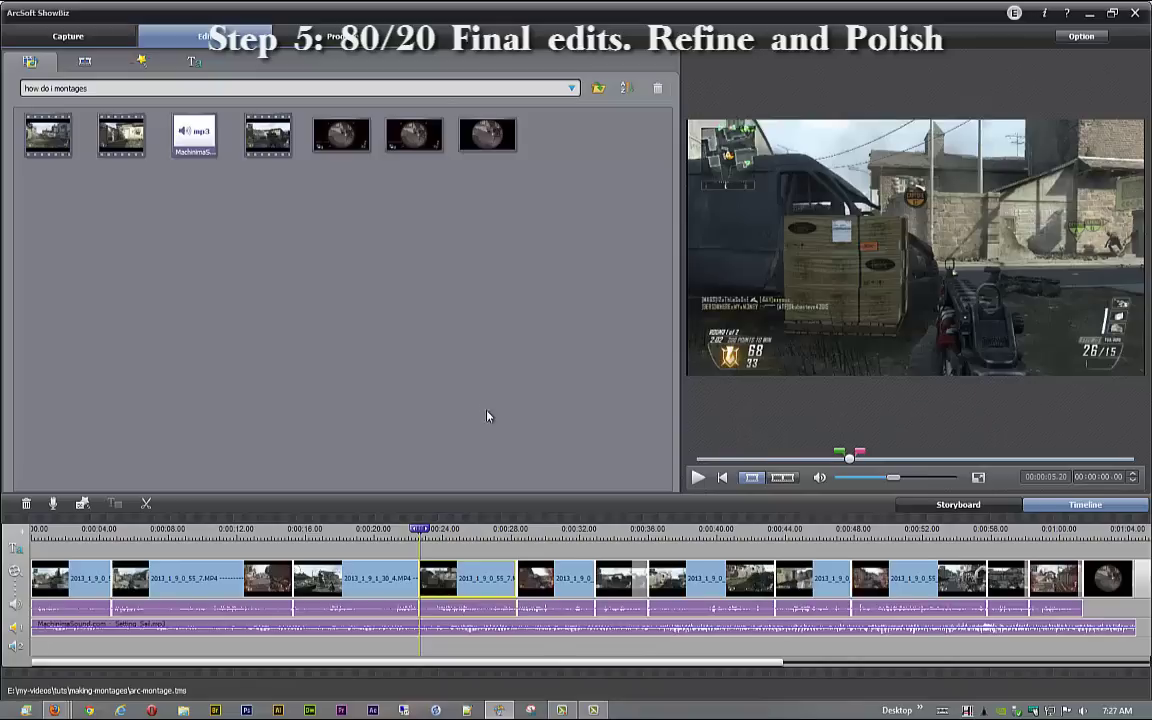
Step: Find the kill in the fourth clip and trim the footage before it, shortening the clip to 00:00:03.22
left_click_drag(420, 528, 513, 528)
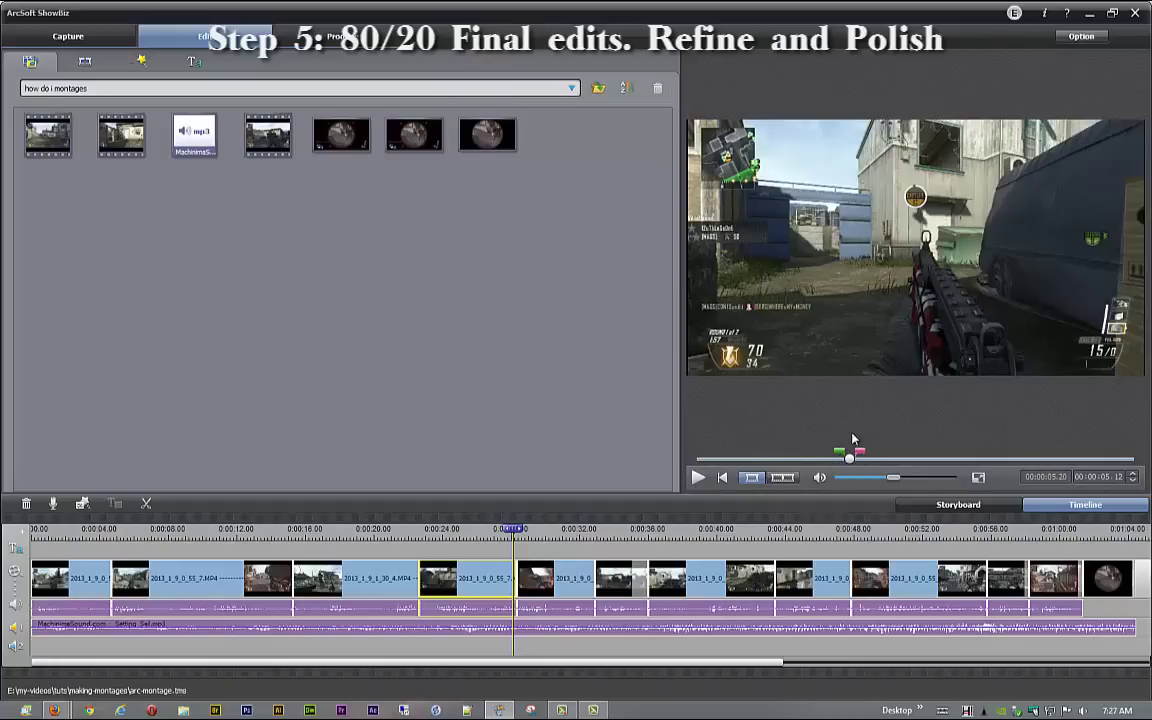
left_click(486, 584)
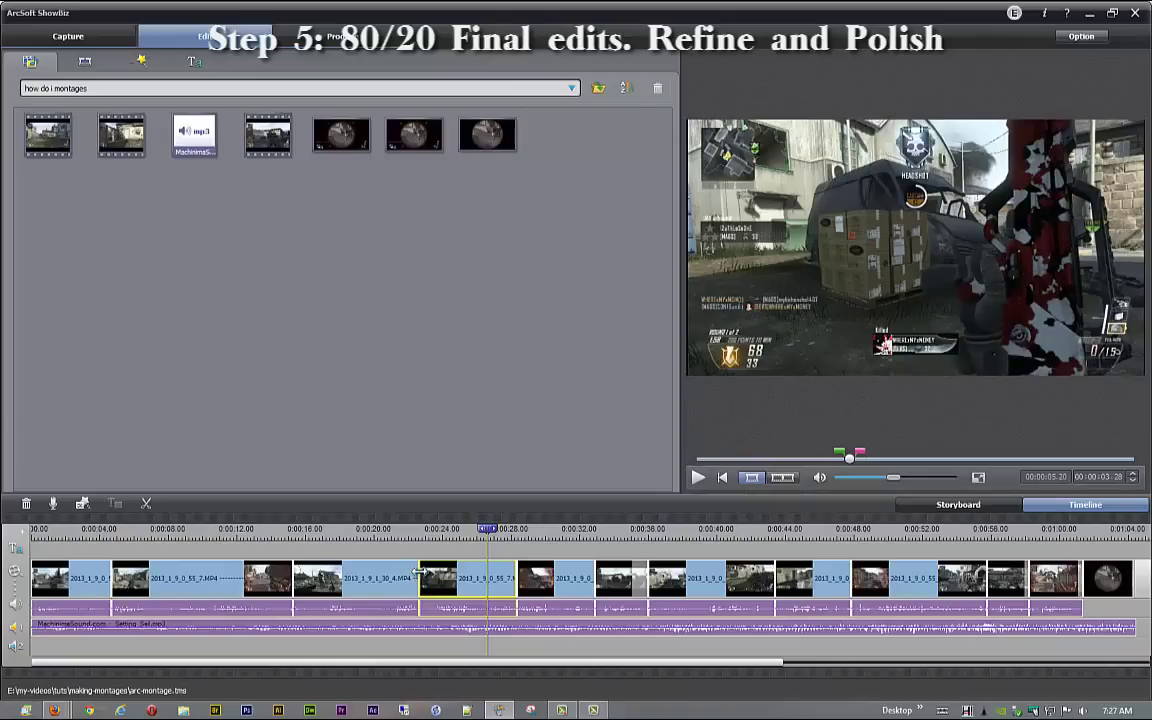
left_click_drag(420, 571, 447, 578)
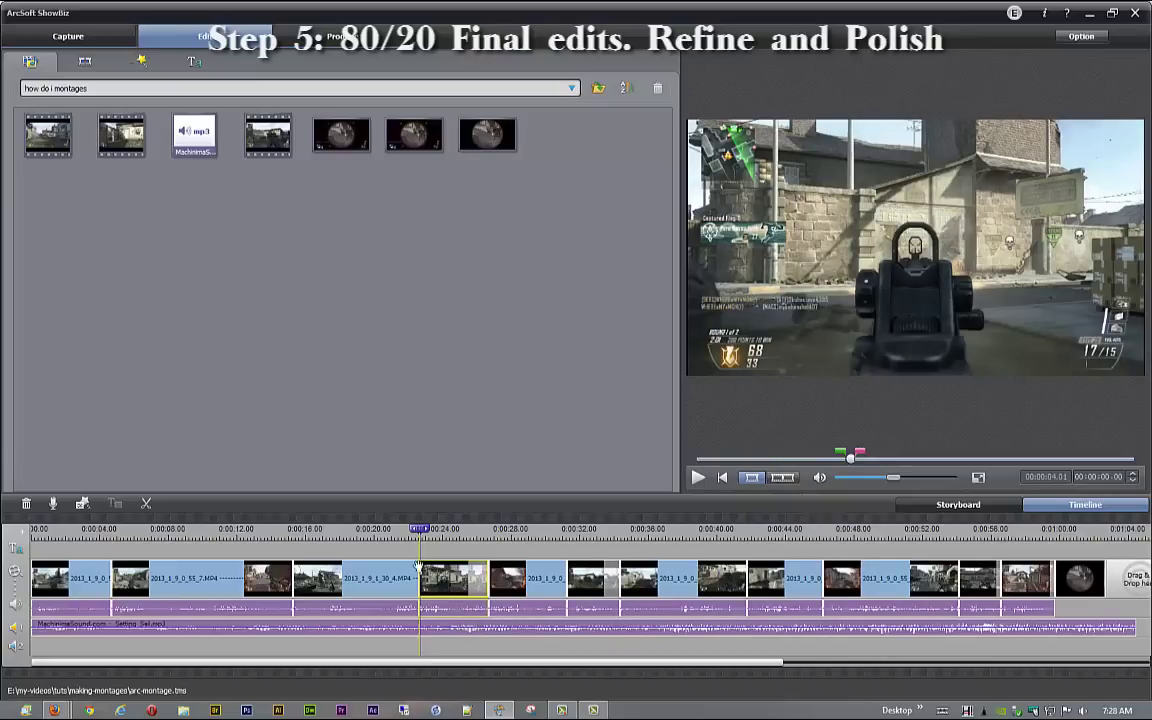
left_click_drag(435, 532, 458, 632)
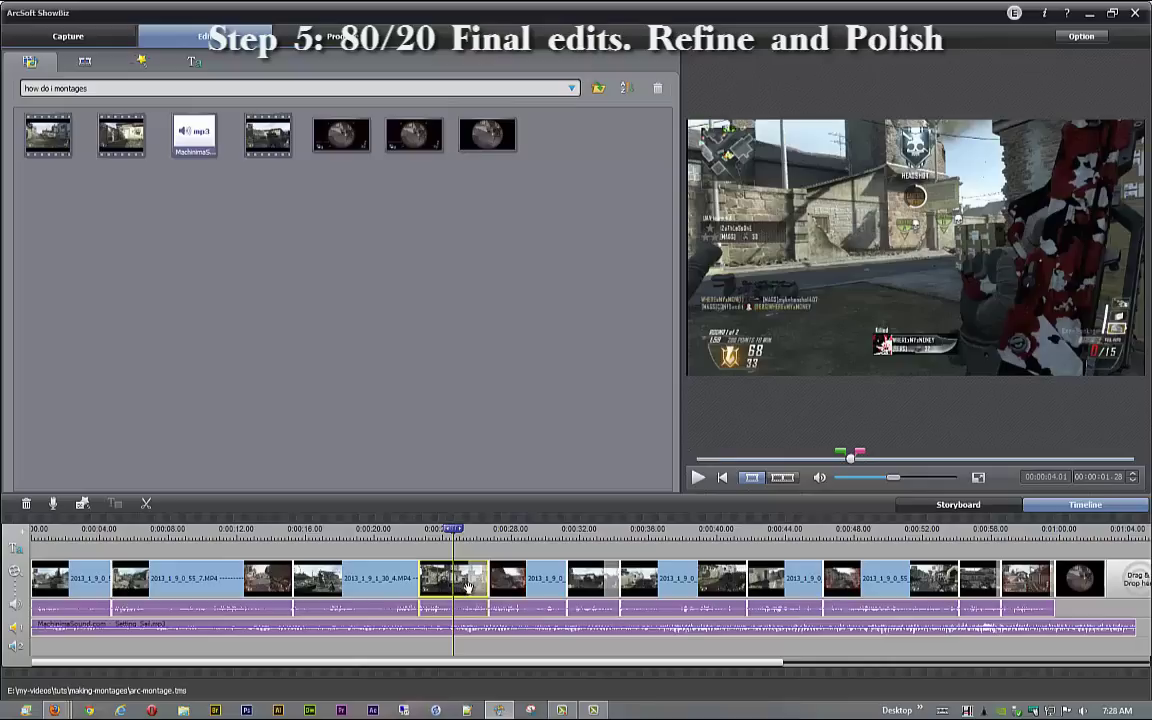
left_click_drag(420, 583, 423, 583)
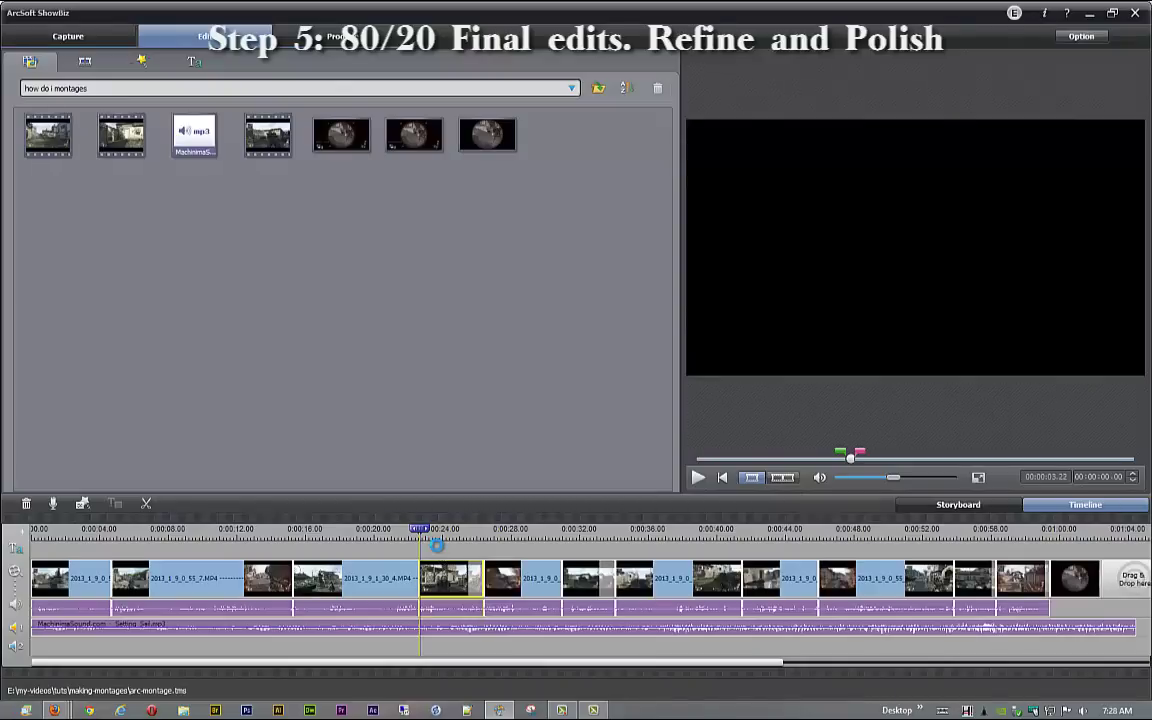
Step: Play the montage from the start of the trimmed fourth clip to check the cut, pausing within the fifth clip
left_click(436, 556)
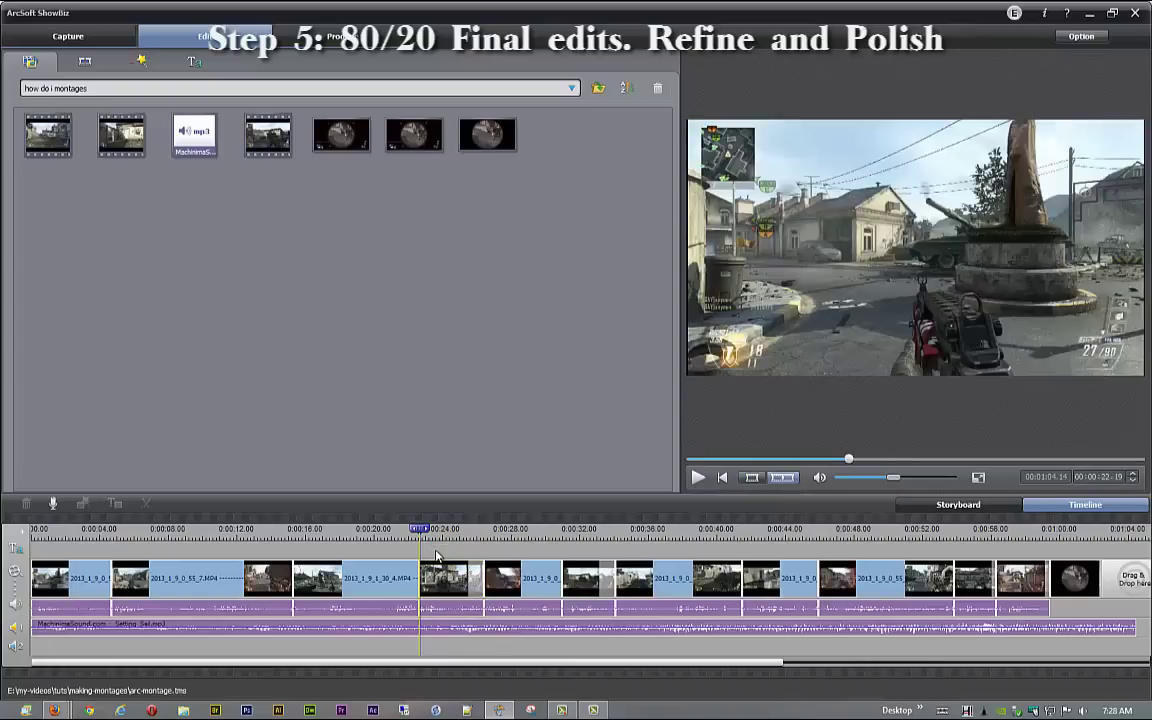
left_click(697, 478)
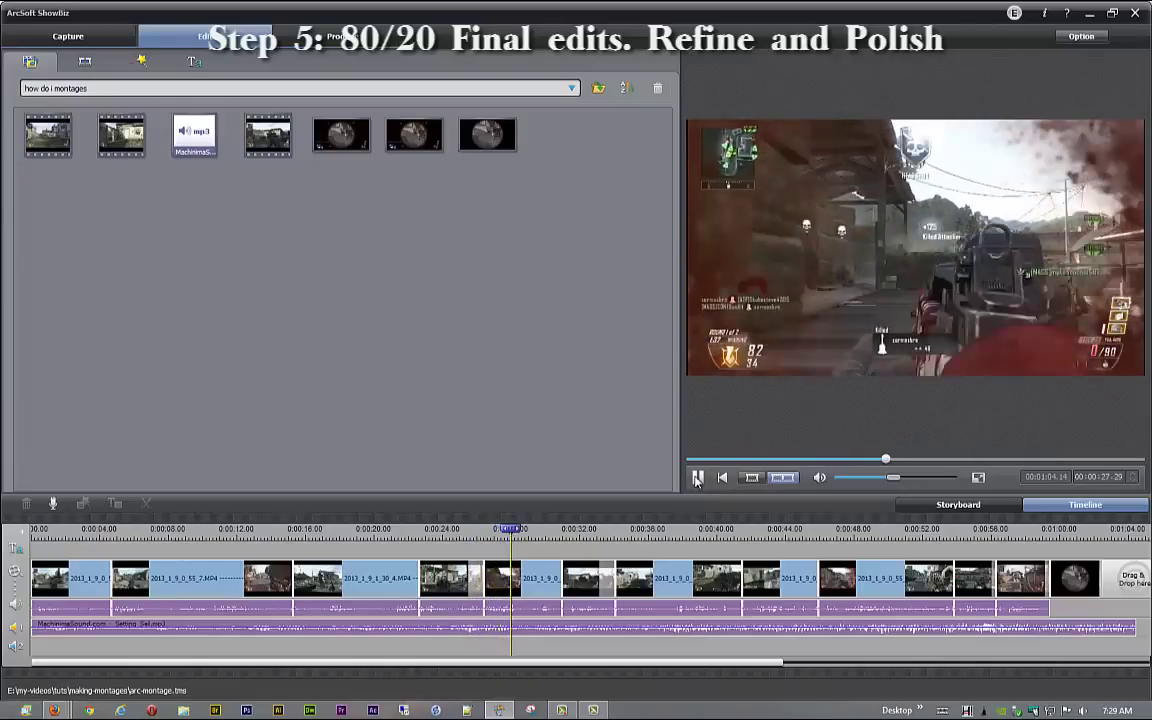
left_click(697, 479)
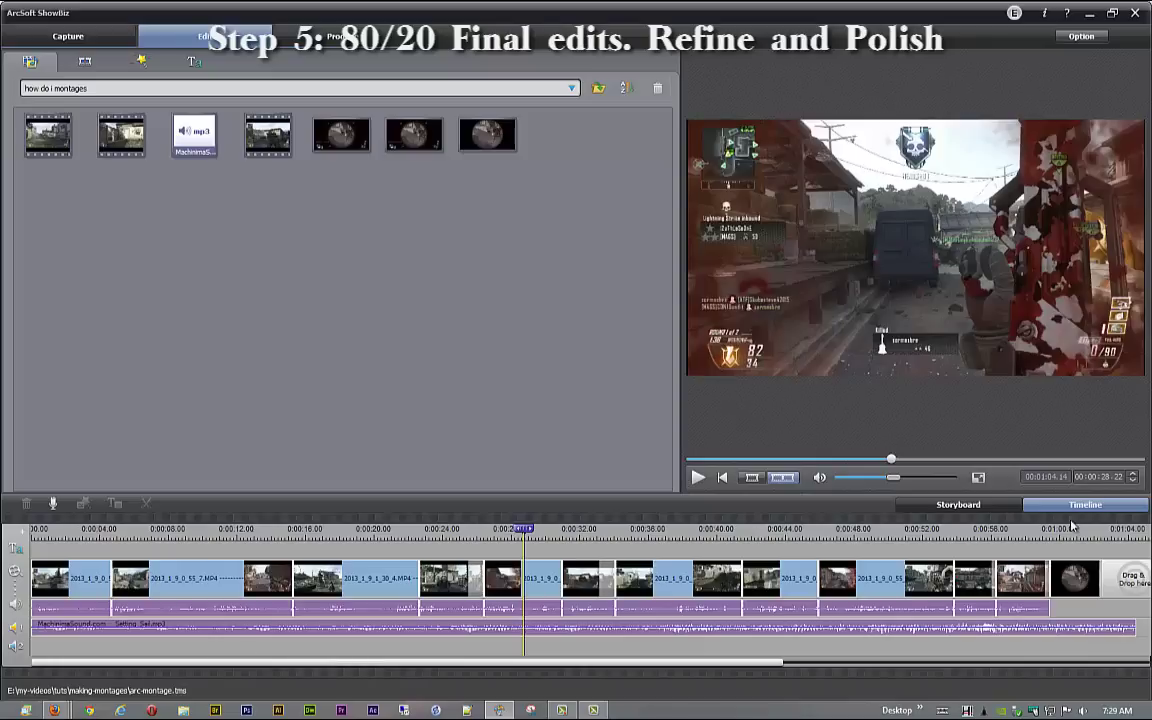
Step: Switch to the storyboard view and add the first transition in the library before the opening clip
left_click(985, 507)
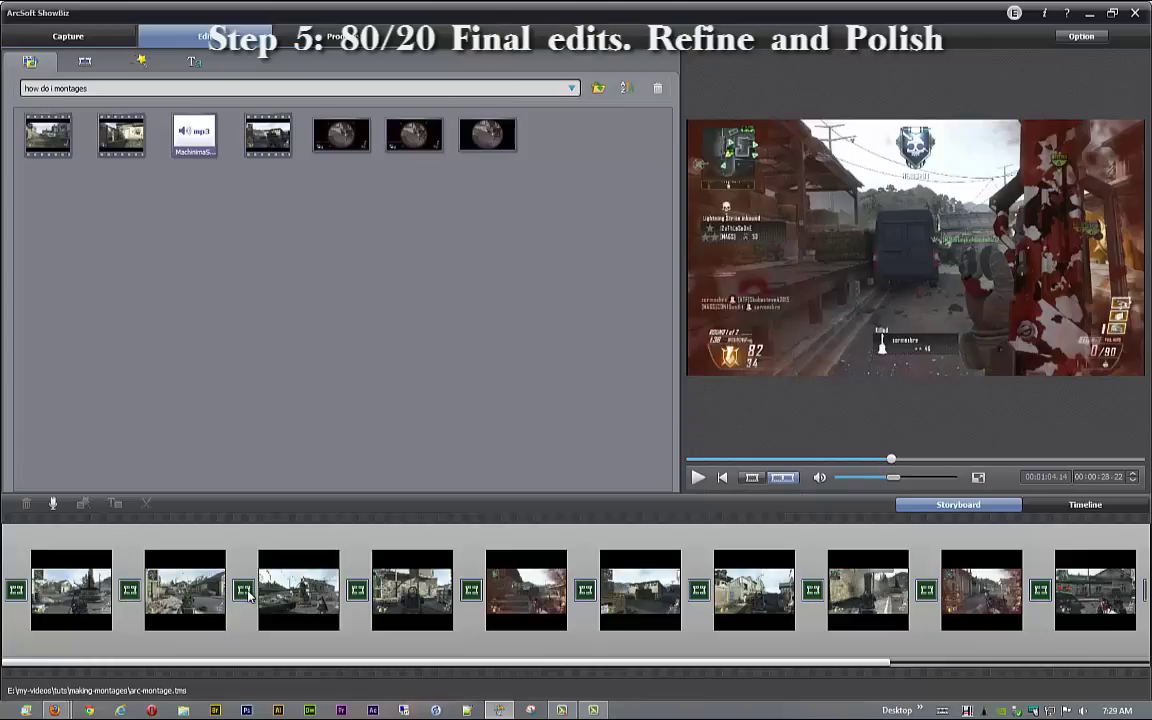
left_click(957, 660)
left_click_drag(800, 662, 603, 668)
left_click(140, 61)
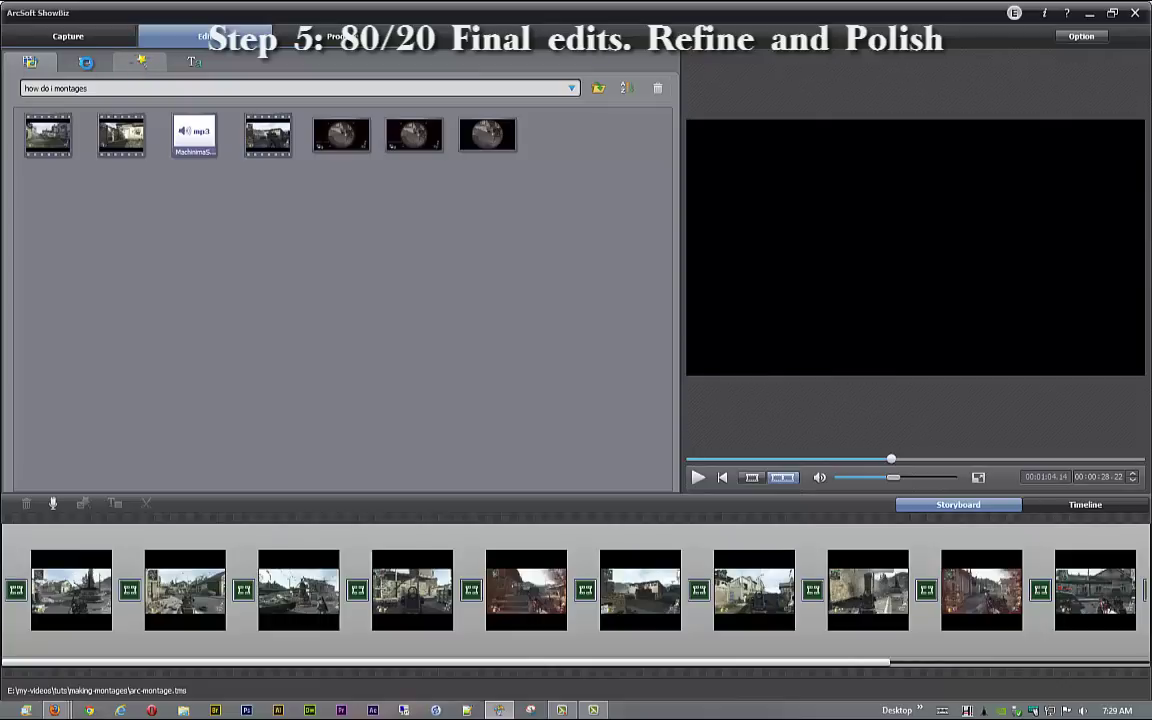
left_click(86, 63)
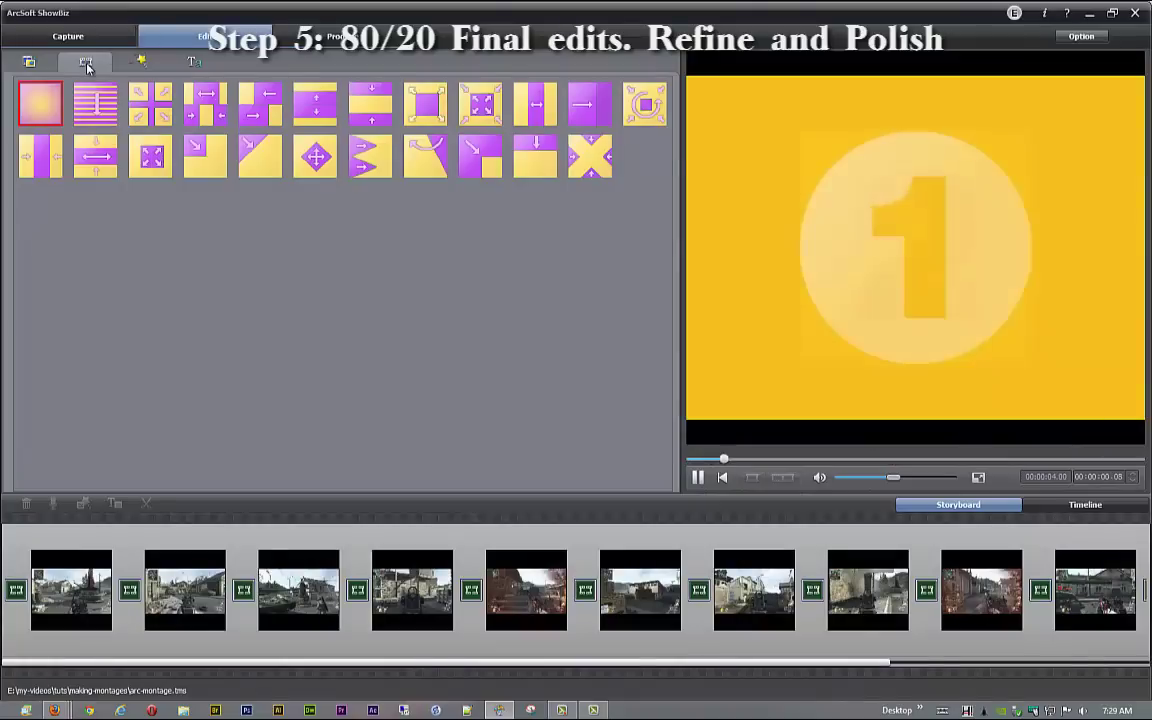
left_click_drag(65, 122, 14, 592)
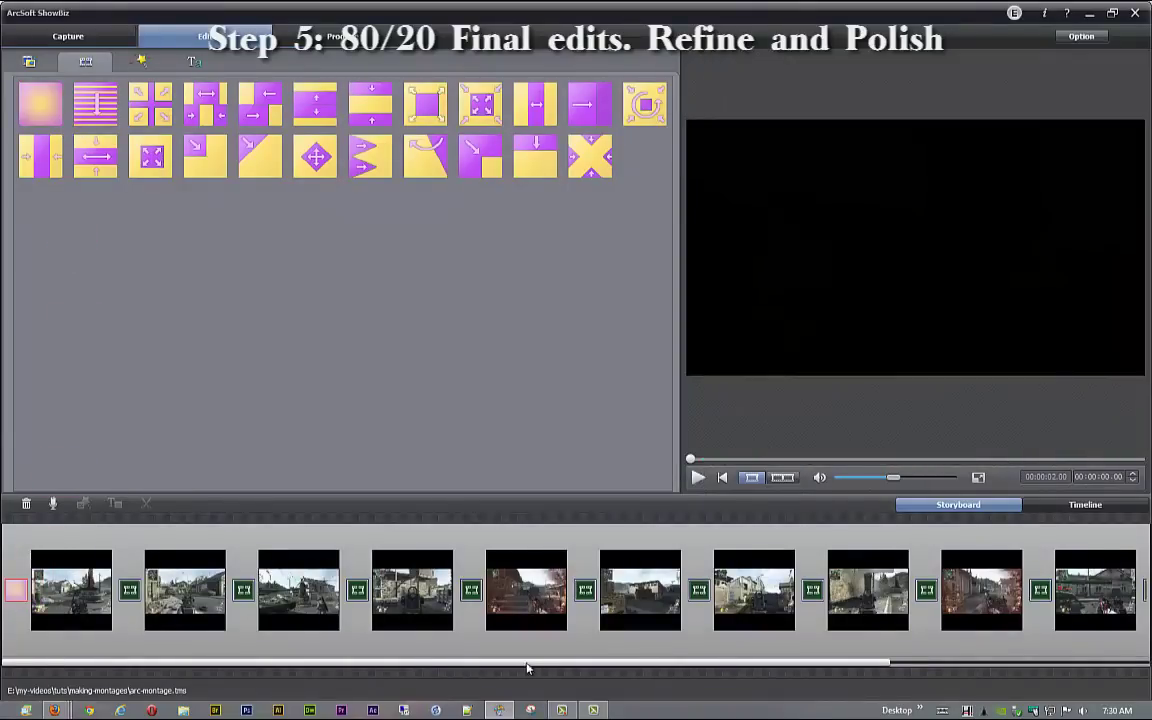
Step: Add the same transition after the final clip of the storyboard and save the project
left_click_drag(527, 672, 896, 648)
left_click_drag(40, 100, 1047, 590)
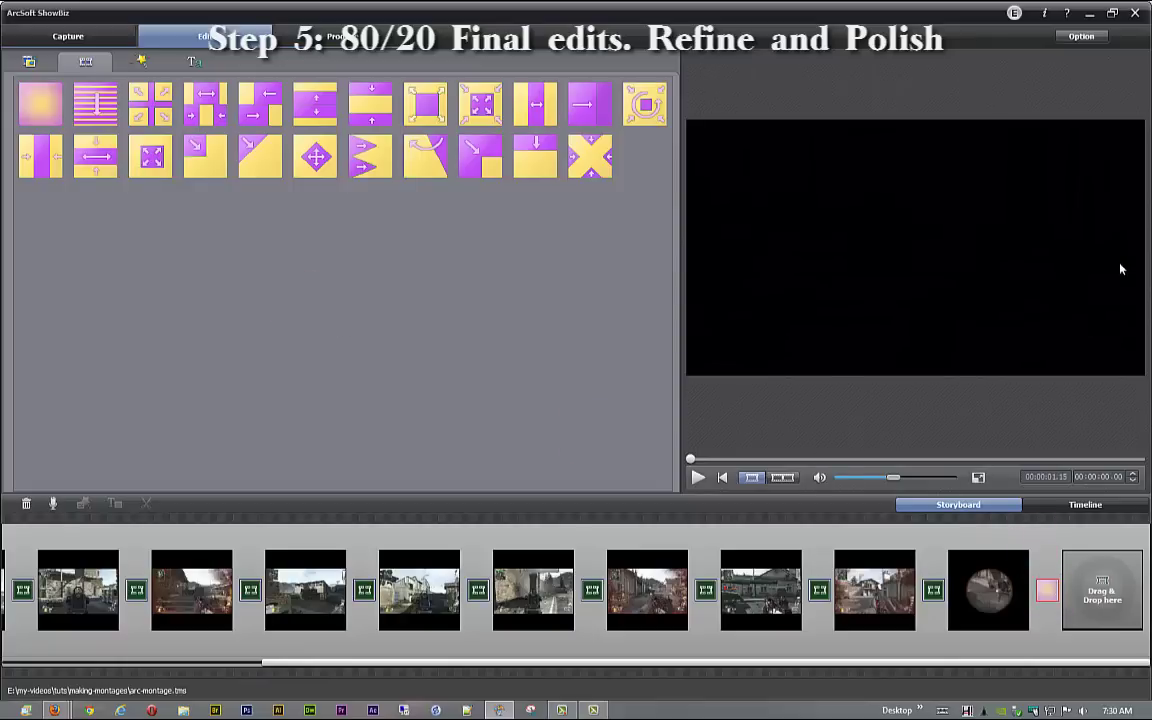
left_click(1083, 40)
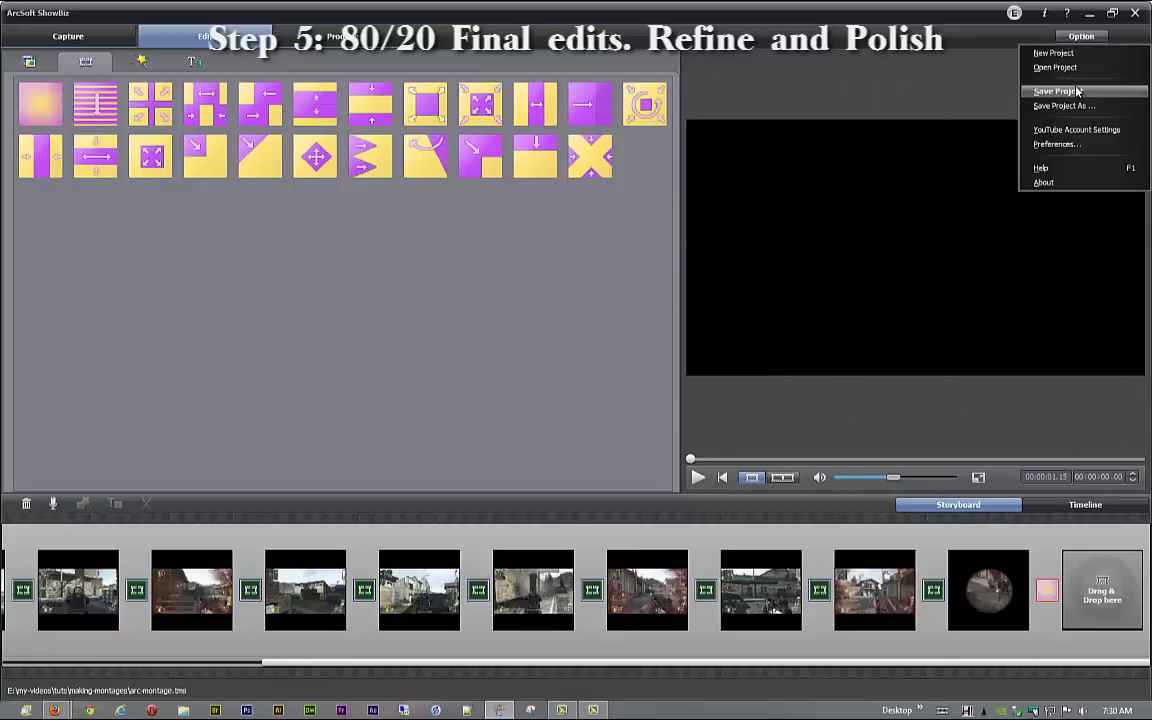
left_click(1072, 92)
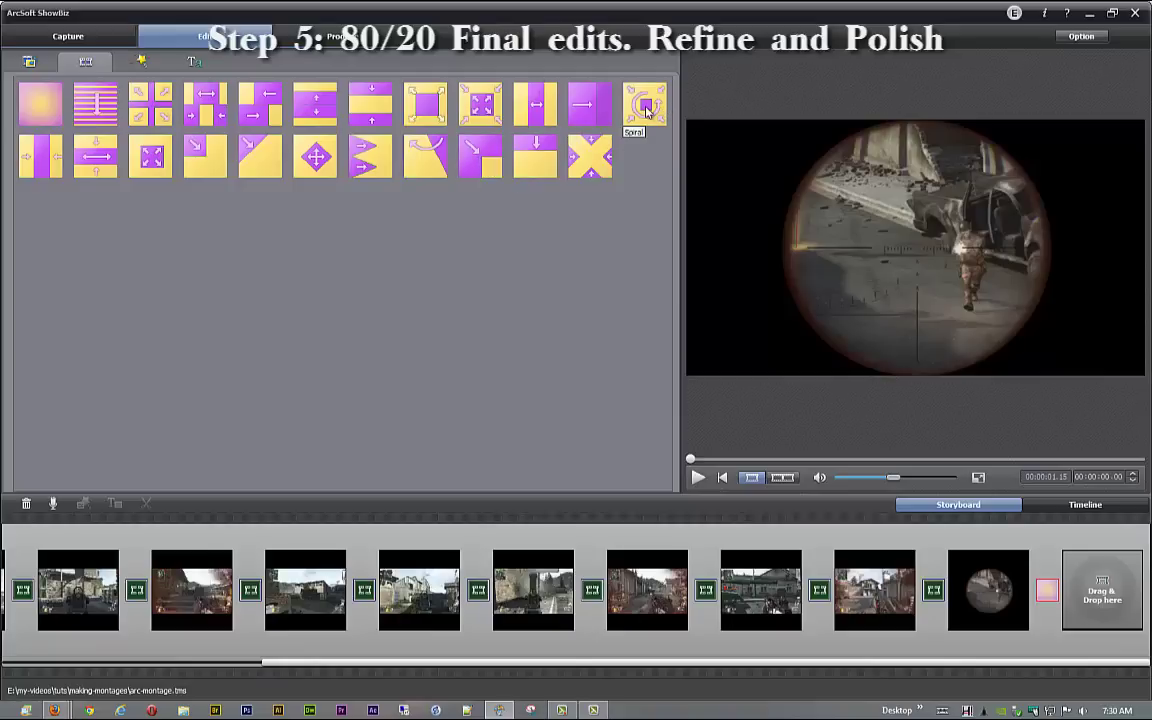
Step: Add the transition with a purple square and four diagonal arrows between the last two clips
left_click(493, 119)
left_click(485, 110)
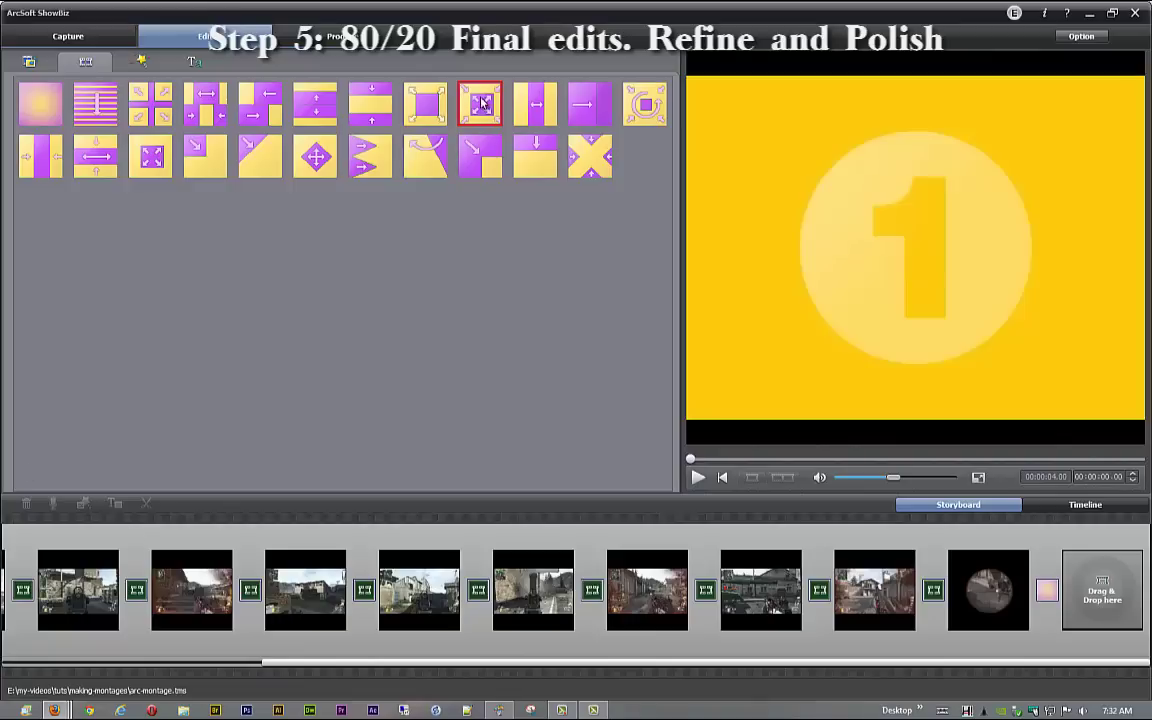
left_click_drag(481, 103, 934, 589)
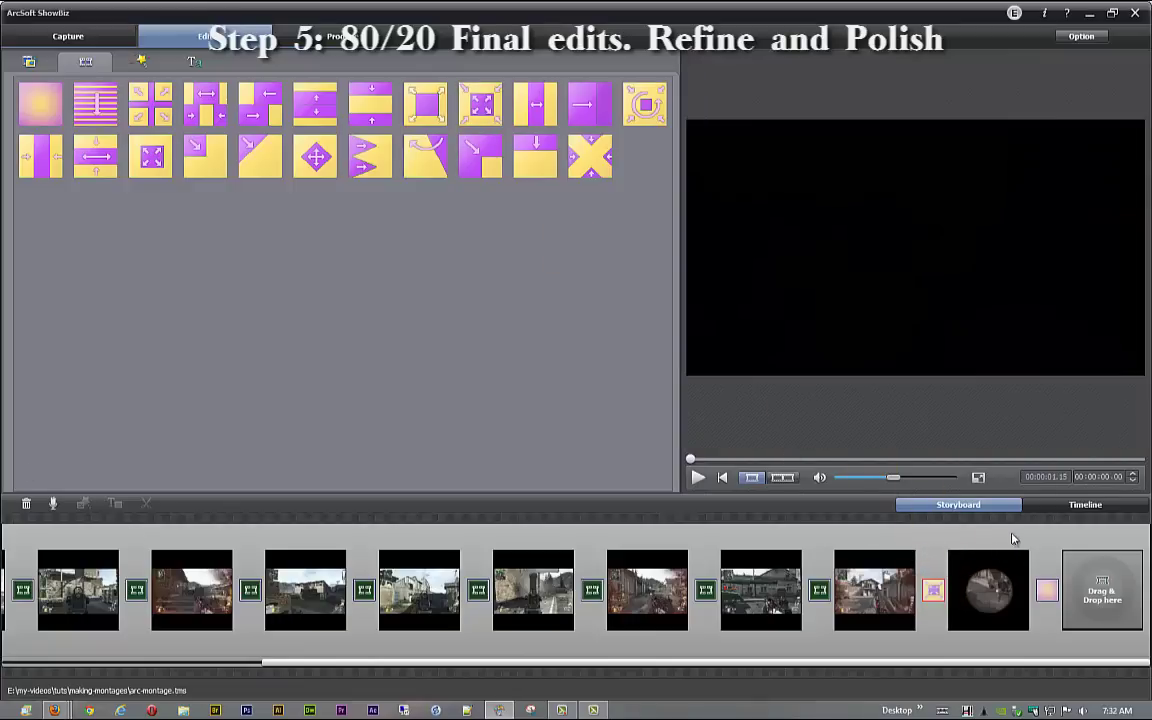
Step: Return to the timeline view and trim the end of the background music to 00:01:00.22, near the end of the video
left_click(1067, 506)
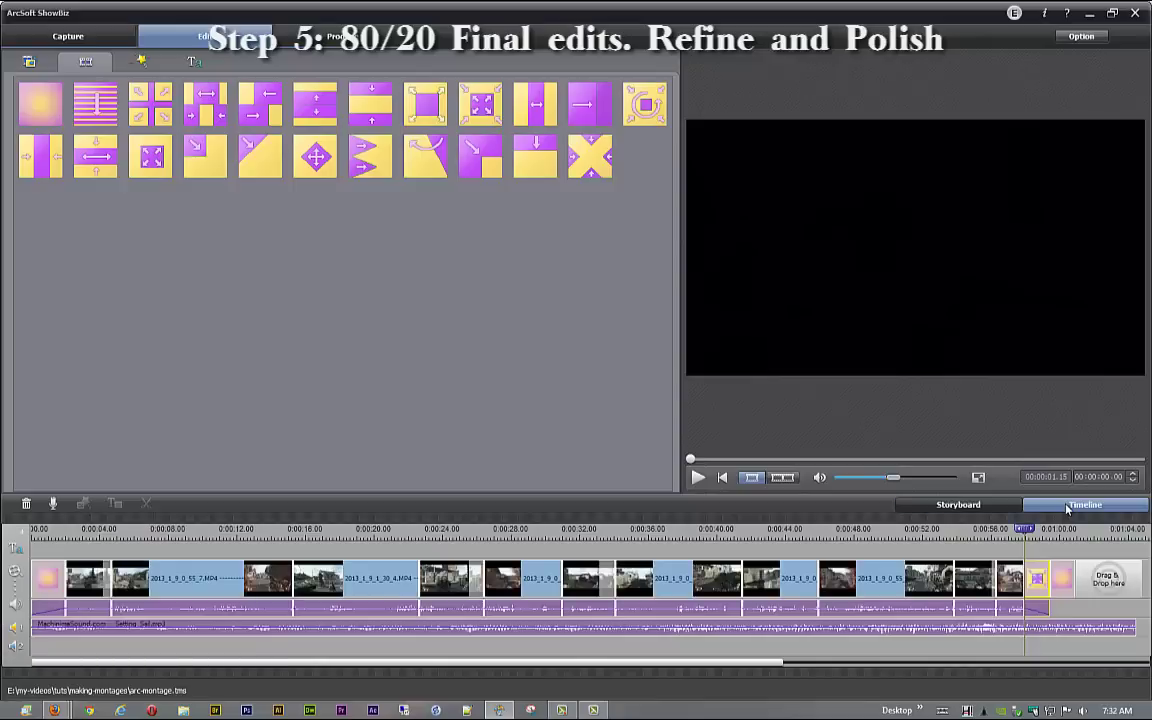
left_click_drag(1025, 528, 1011, 529)
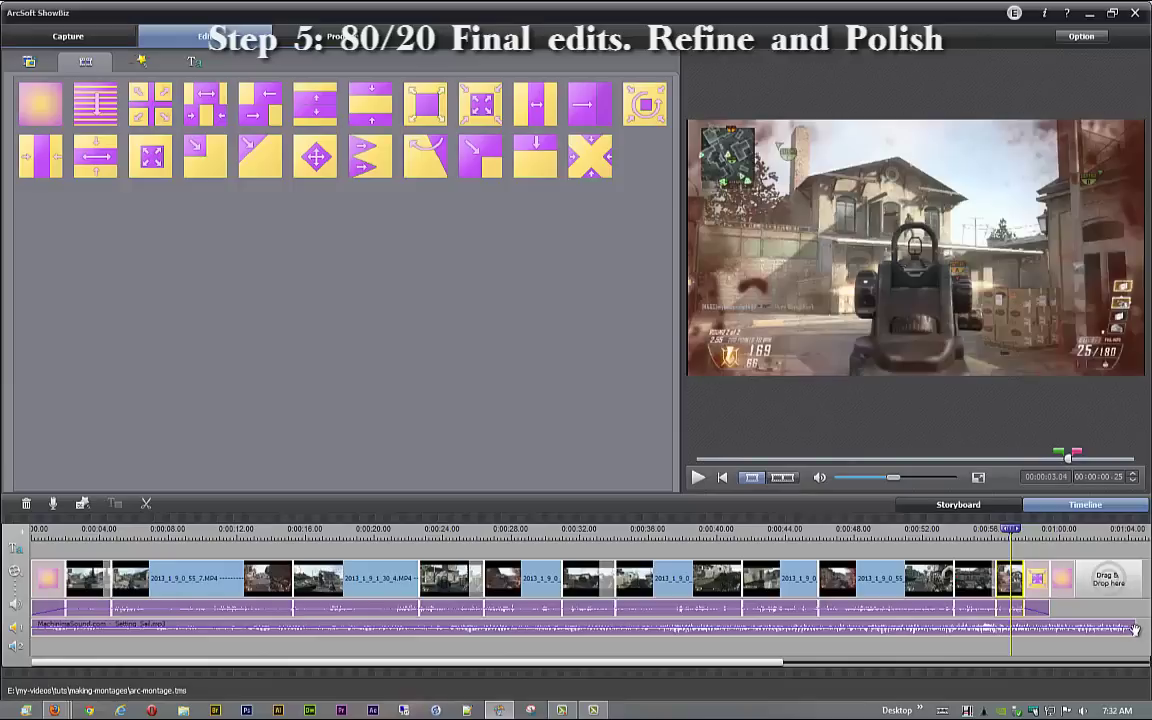
left_click(1129, 628)
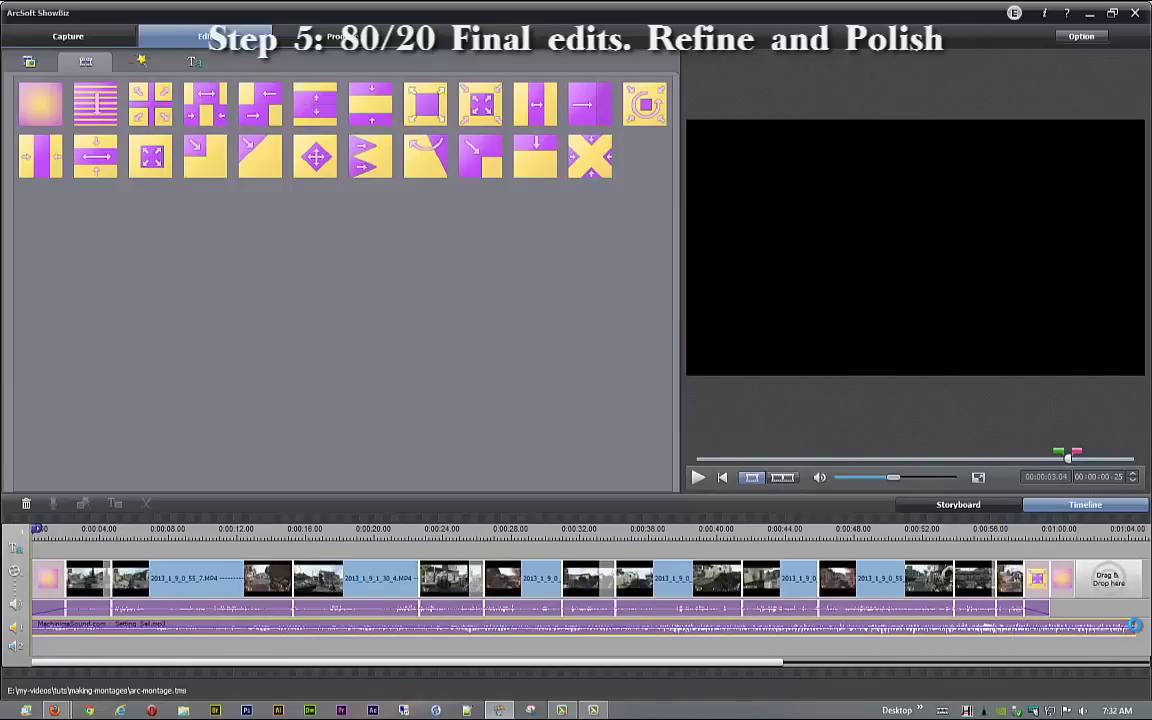
left_click_drag(1137, 624, 1076, 622)
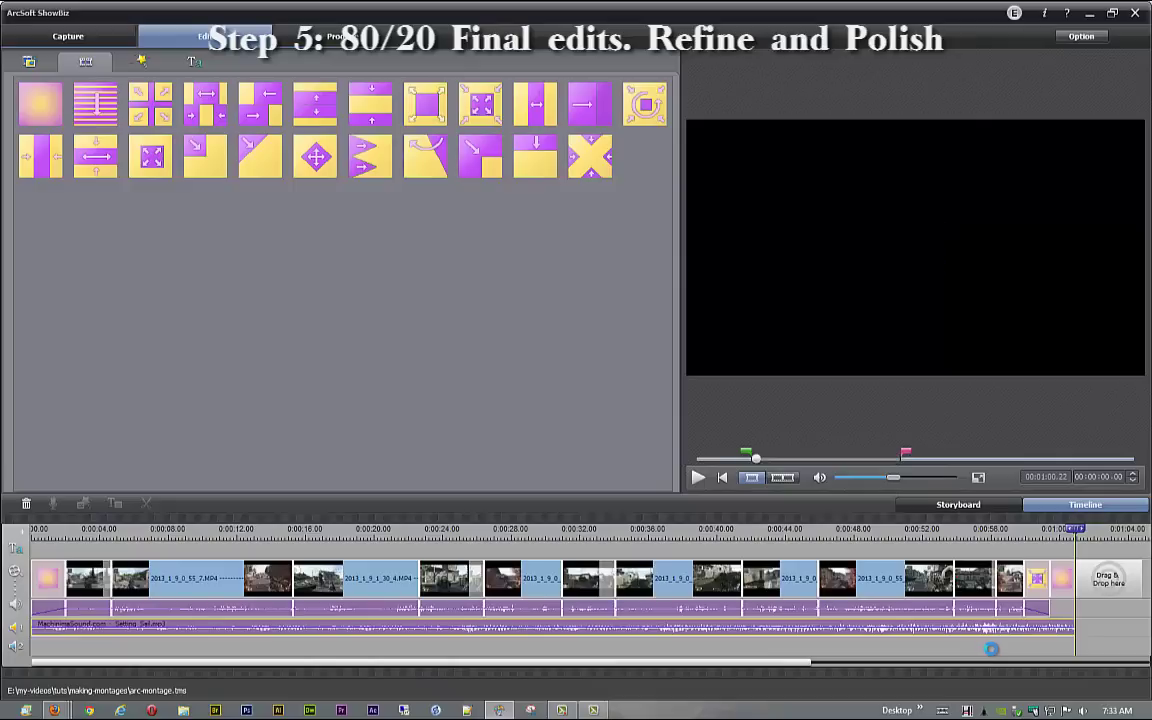
Step: Switch the preview to the whole project and play back the end of the montage and its opening transition
left_click(784, 478)
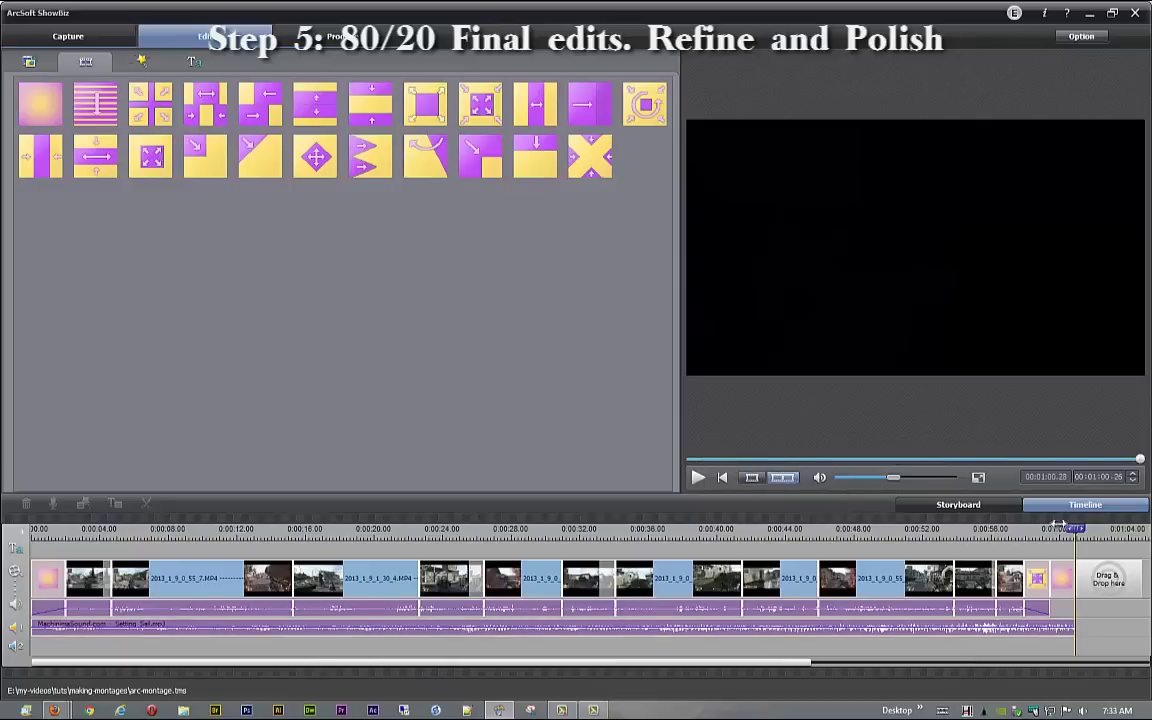
left_click(1036, 533)
left_click_drag(1030, 535, 1003, 537)
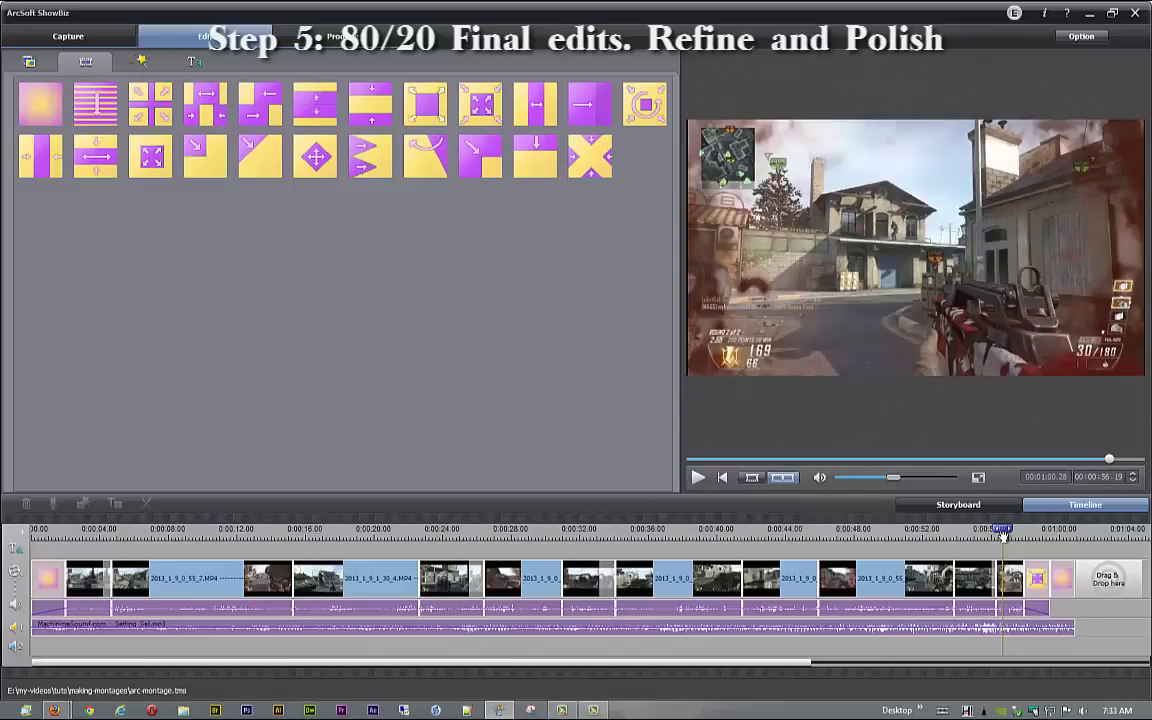
left_click(699, 478)
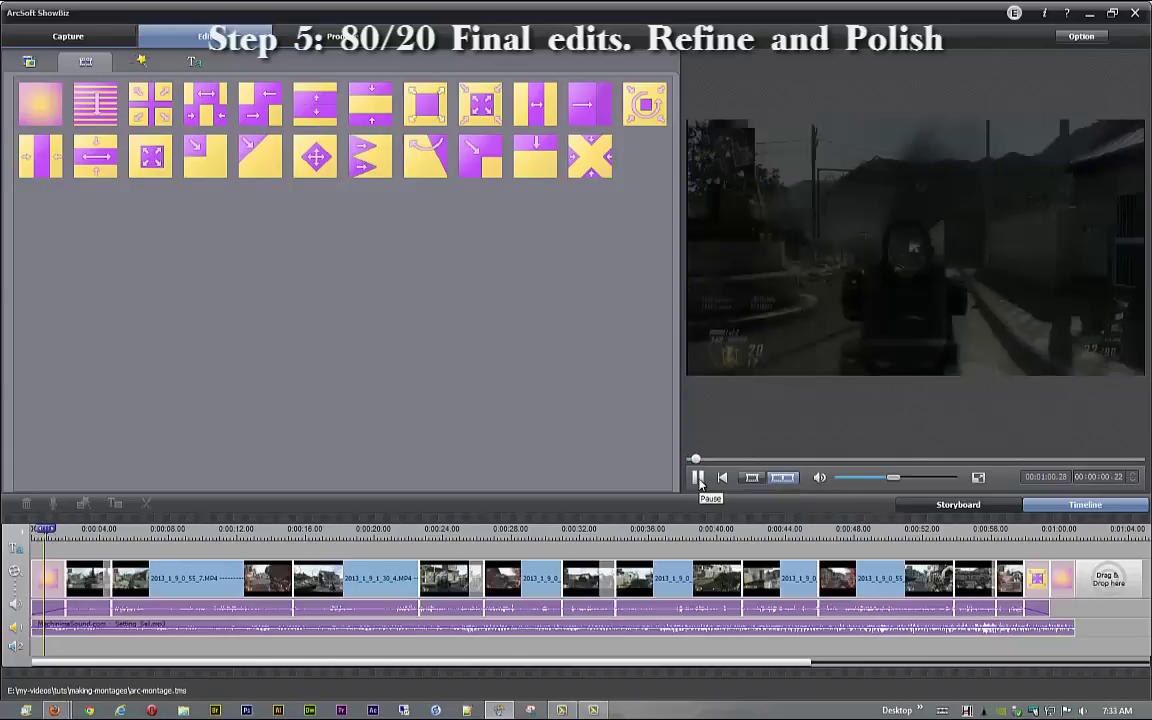
left_click(699, 478)
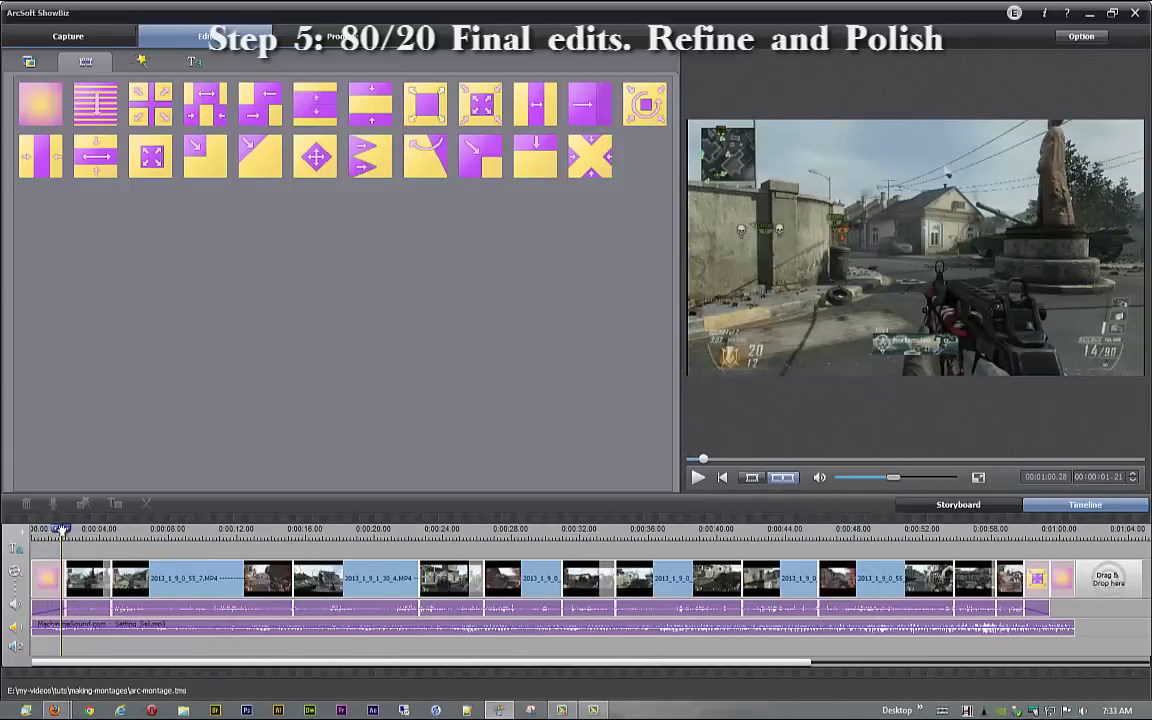
Step: Scrub through the montage from the opening toward the final clips and play back the closing transitions
left_click_drag(62, 529, 292, 529)
left_click_drag(438, 533, 940, 540)
left_click(698, 478)
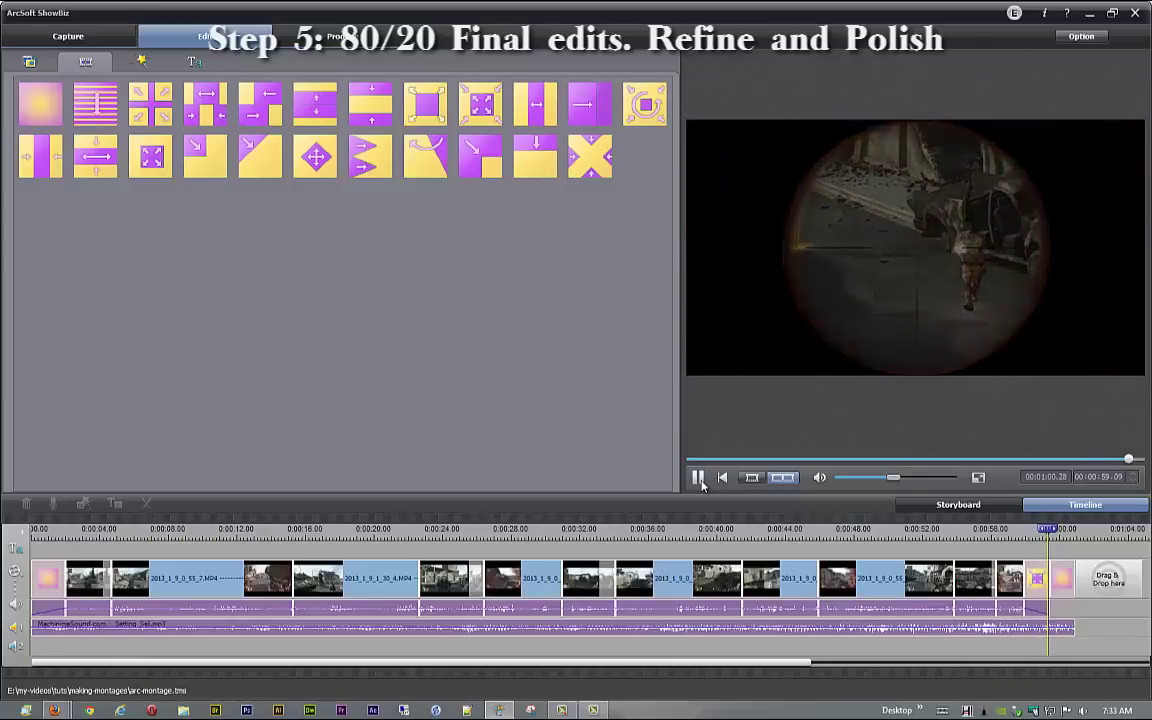
left_click(699, 479)
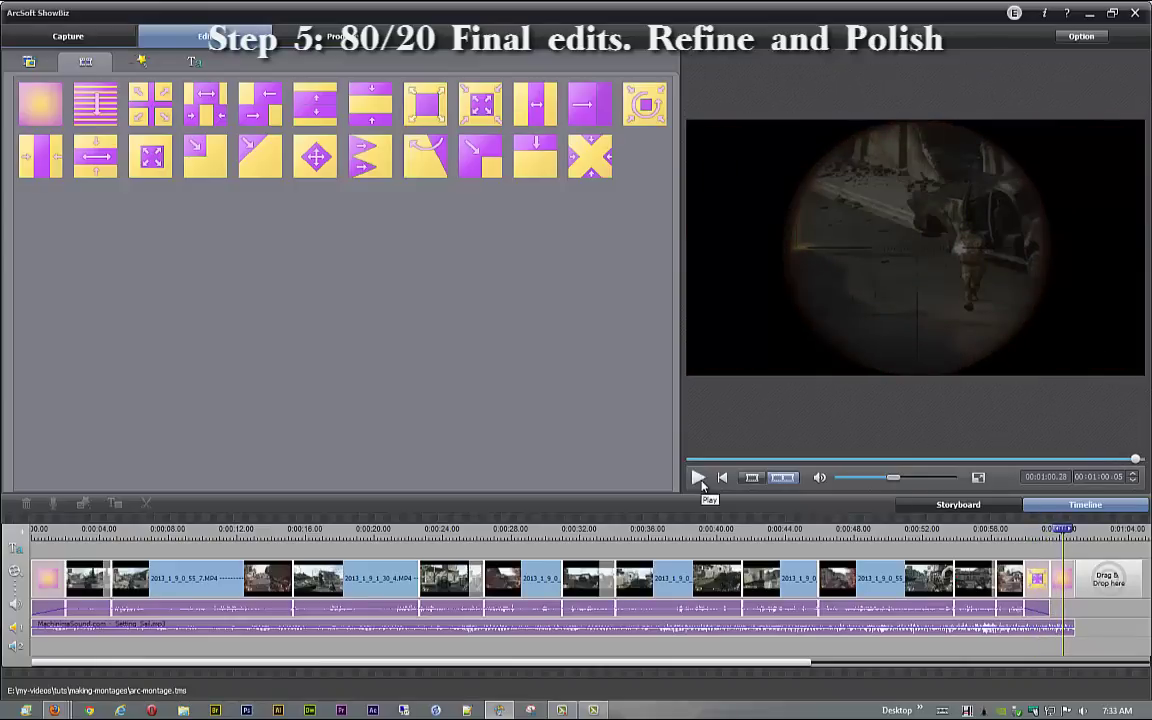
Step: Spot-check the middle of the montage and preview the clip 2013_1_9_1_30_4.MP4
left_click(862, 530)
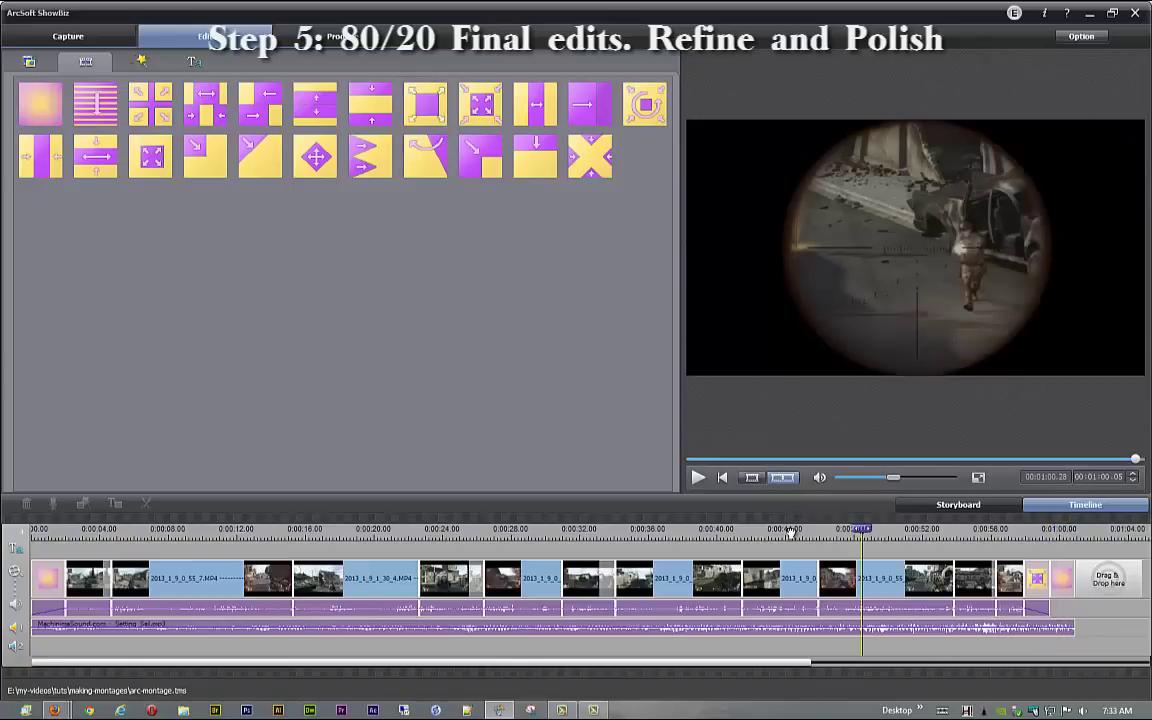
left_click(789, 531)
left_click(457, 530)
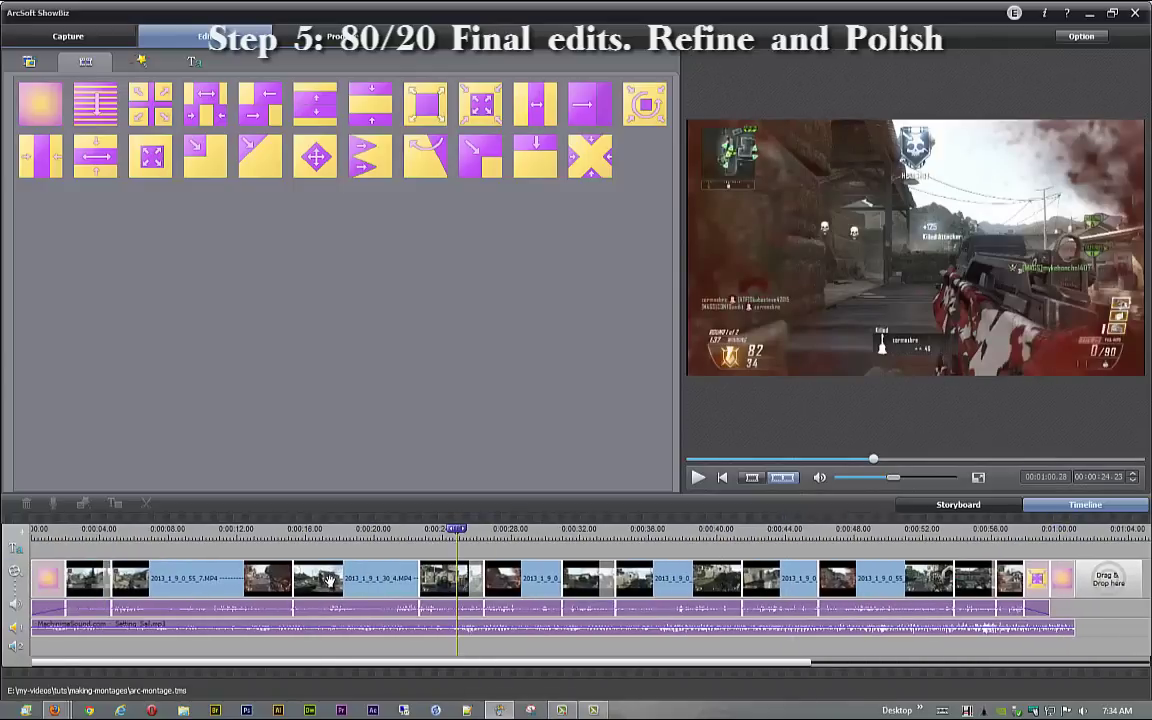
left_click(330, 581)
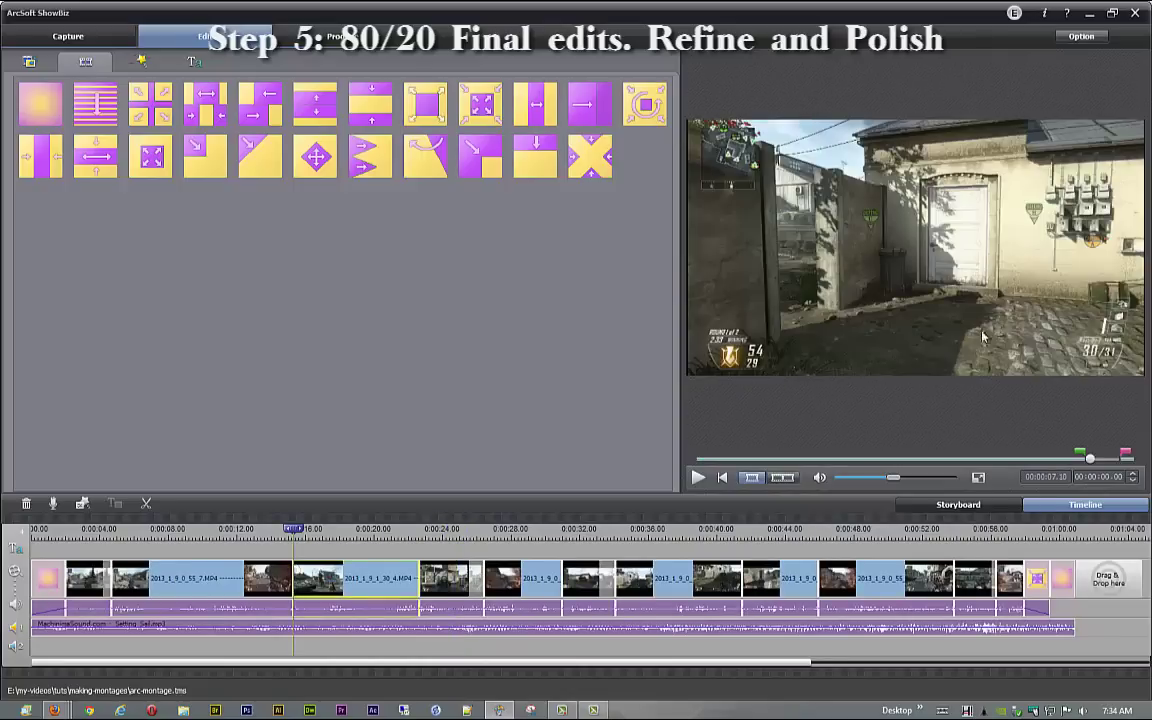
left_click(1078, 40)
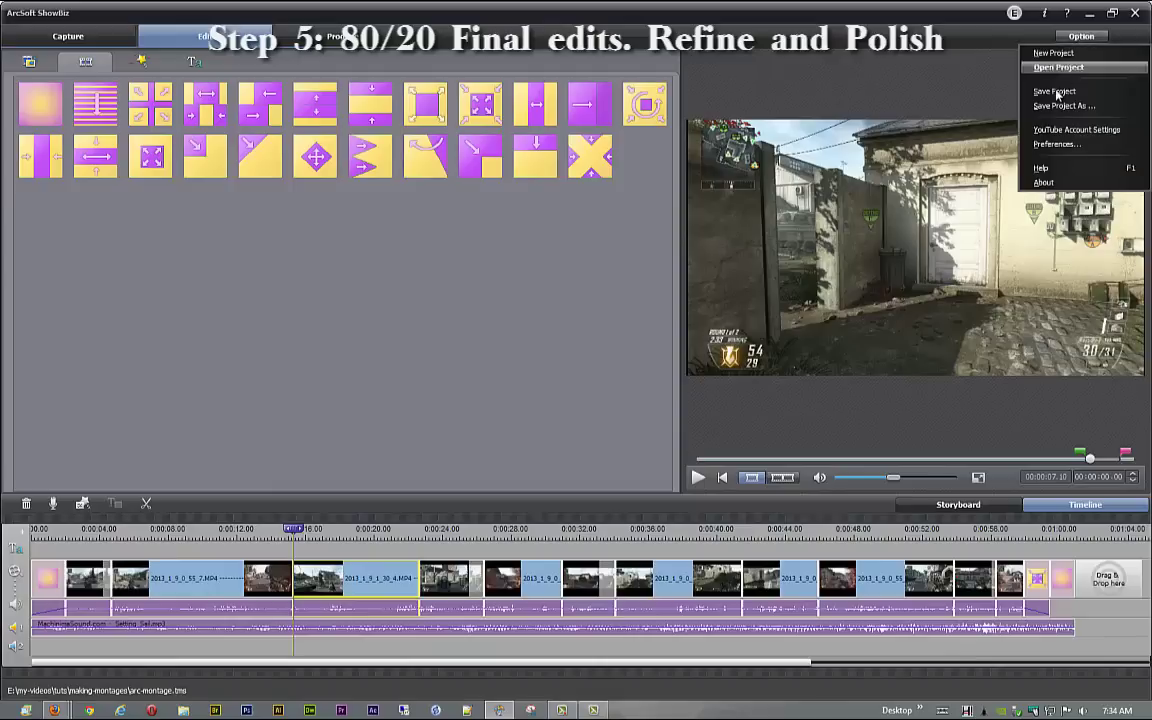
left_click(975, 88)
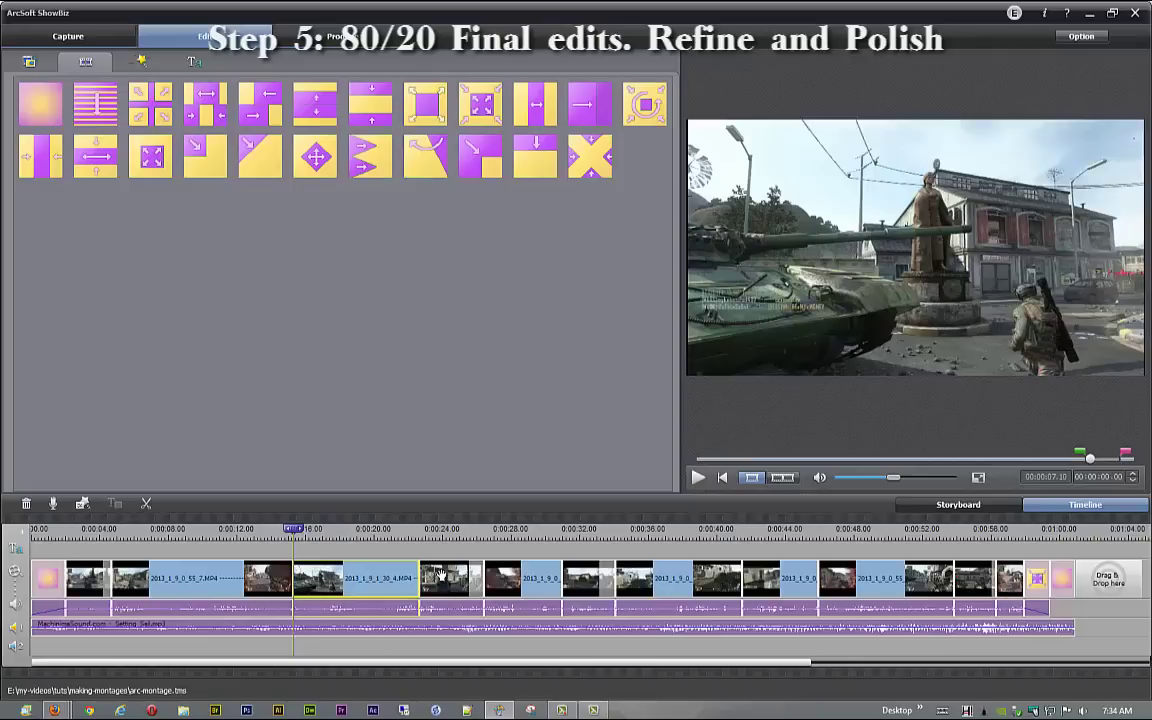
Step: Examine the footage in clip 2013_1_9_0_55_7.MP4 and the two clips that follow it
left_click_drag(291, 531, 222, 531)
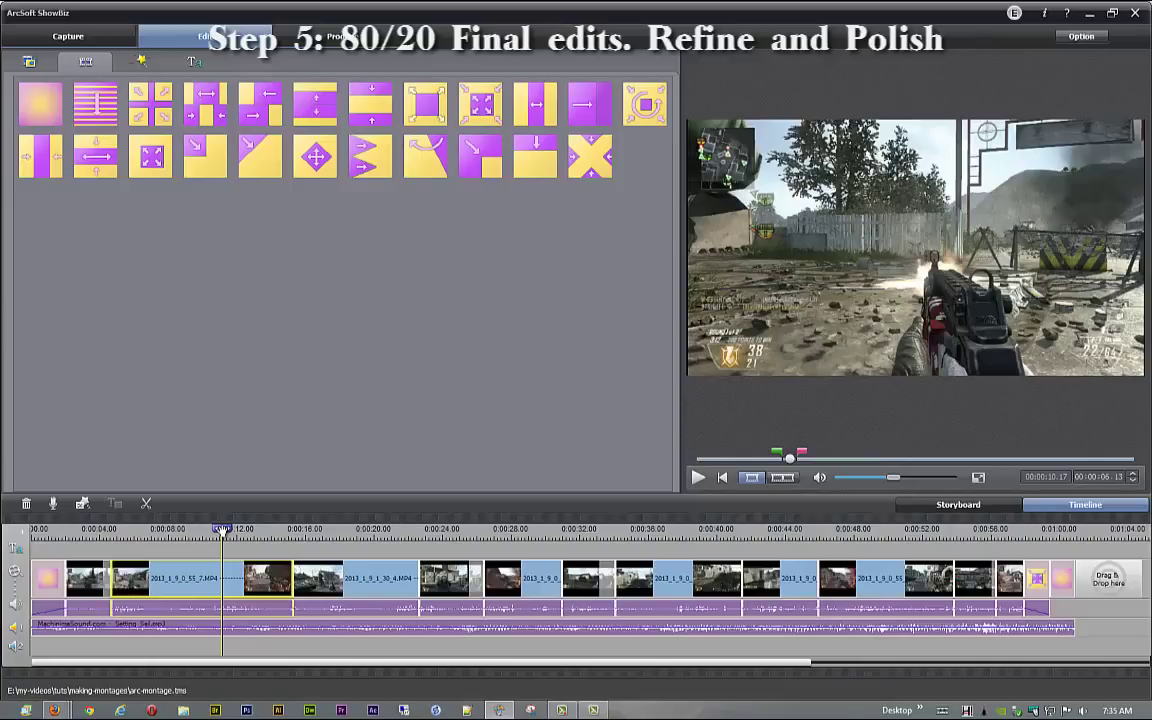
left_click(362, 580)
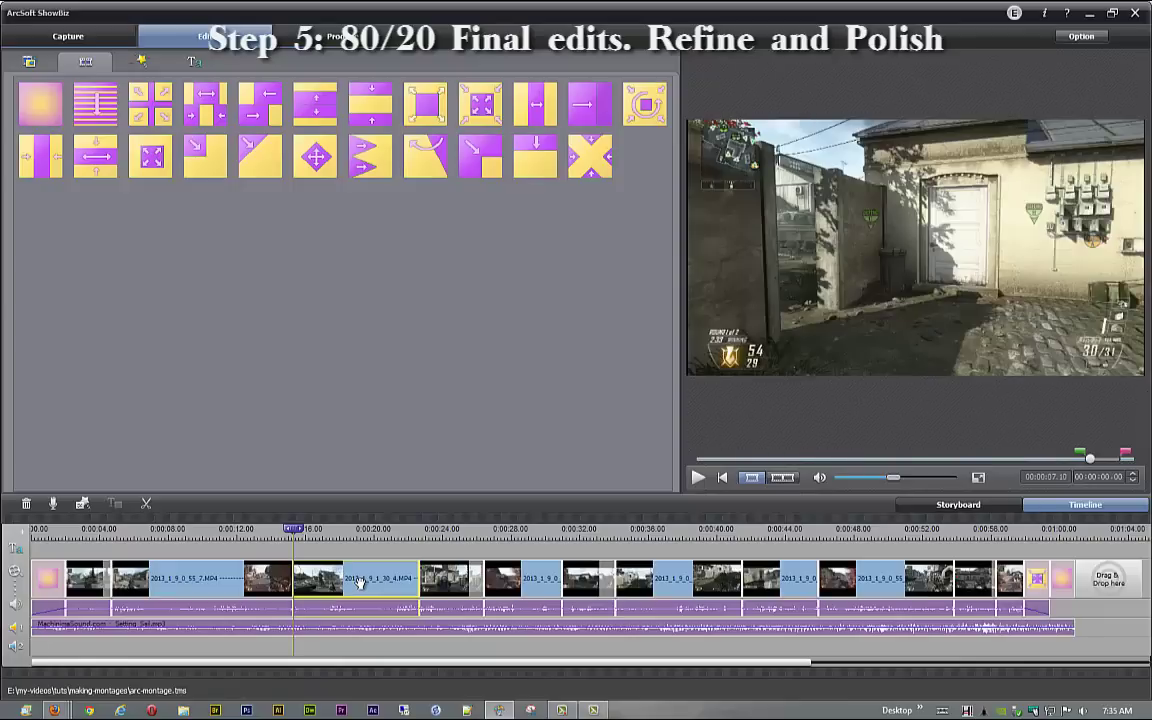
left_click(452, 580)
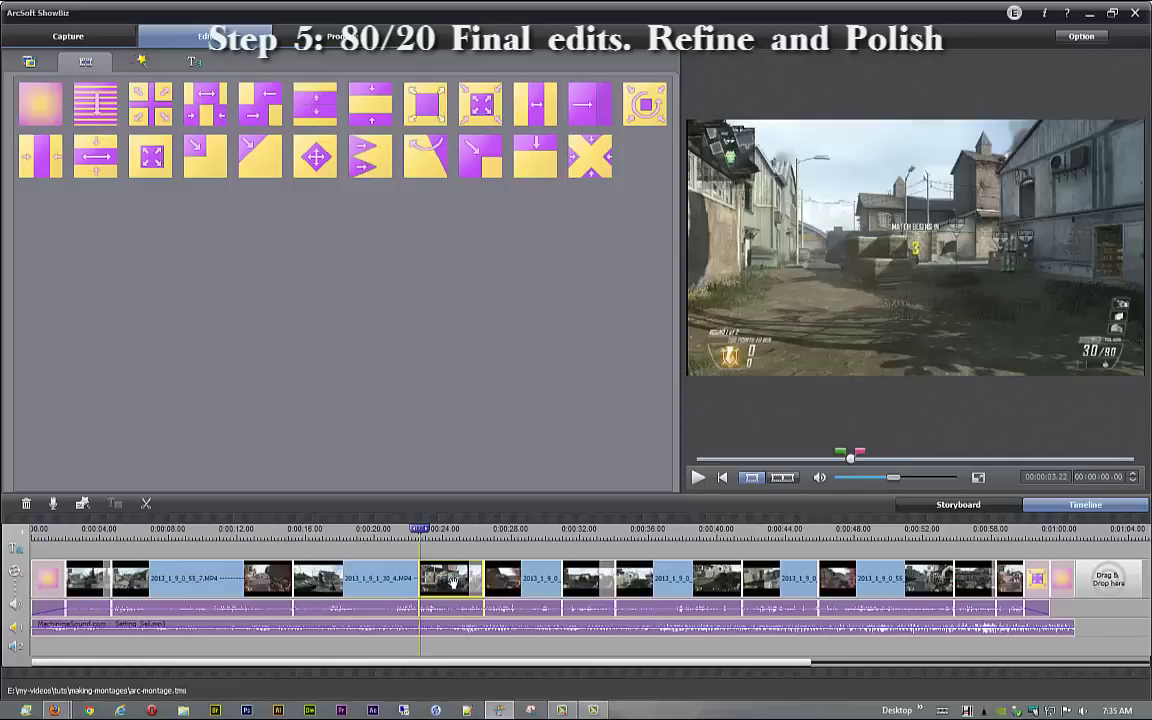
left_click(438, 530)
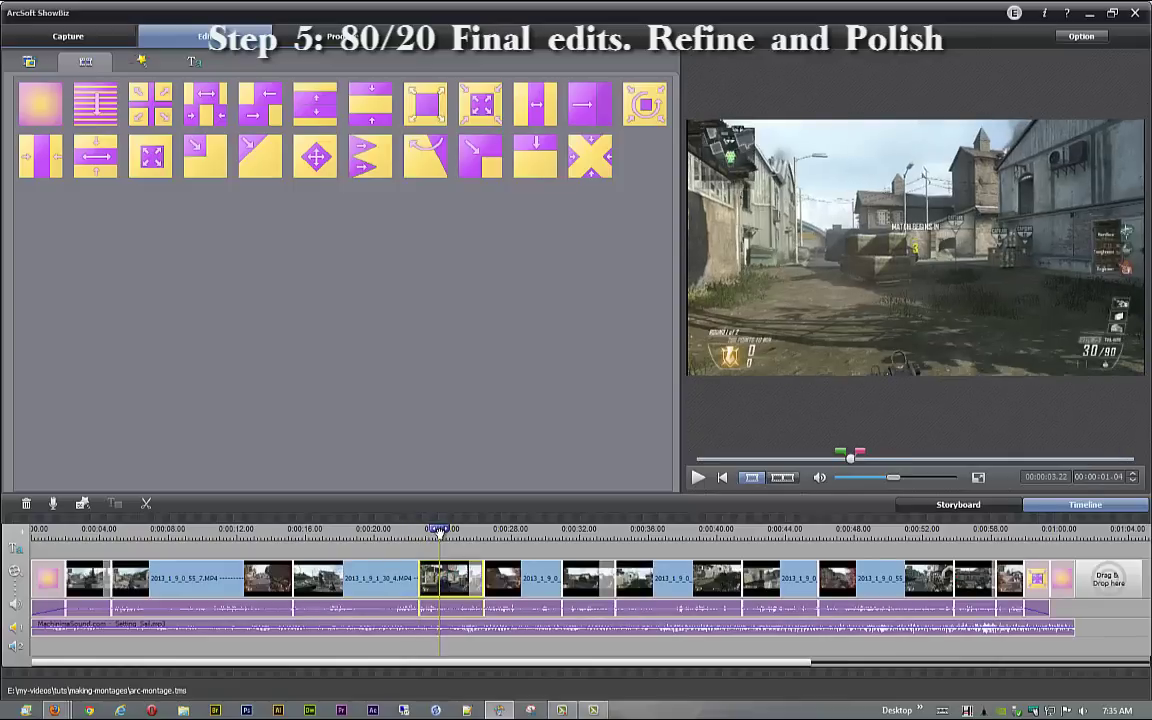
left_click_drag(438, 530, 460, 530)
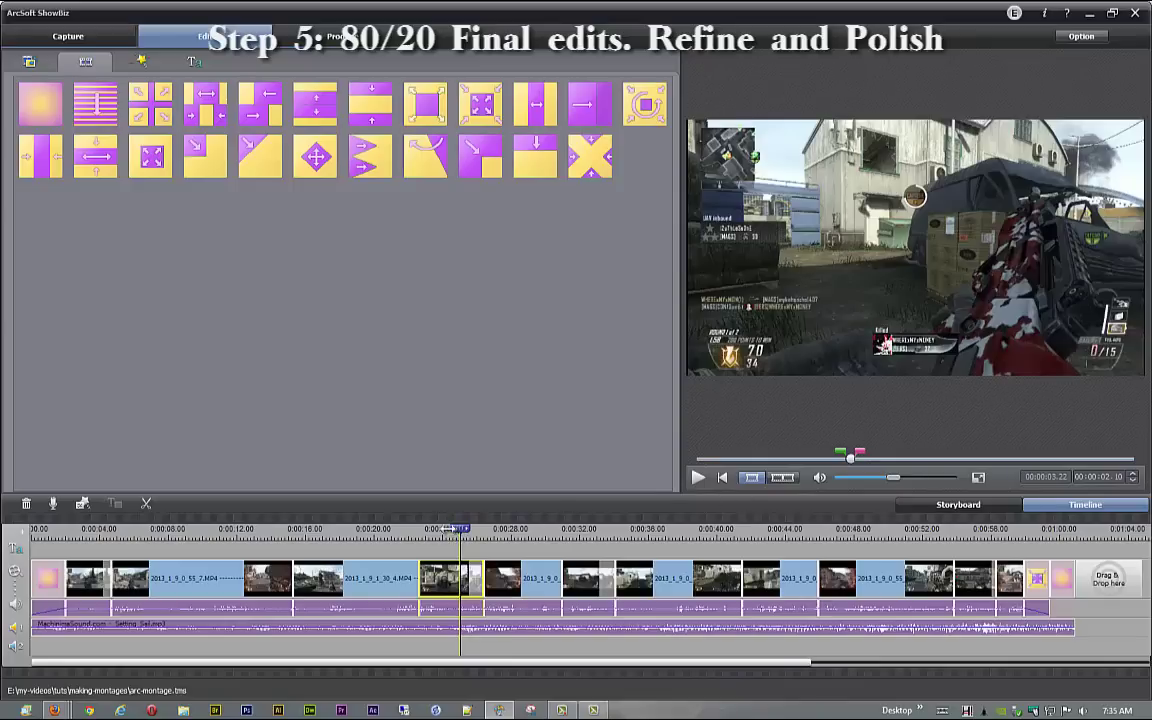
Step: Recheck clip 2013_1_9_1_30_4.MP4 around the 20-second mark and the following clip around the 24-second mark
left_click_drag(392, 533, 380, 556)
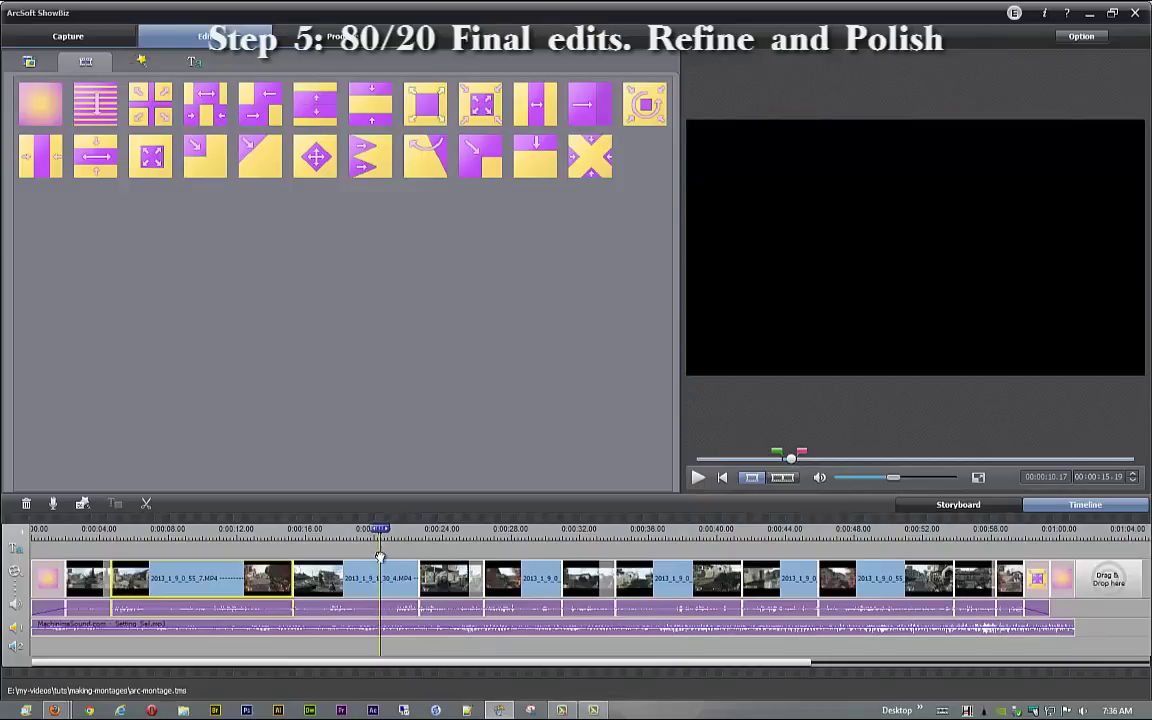
left_click(380, 556)
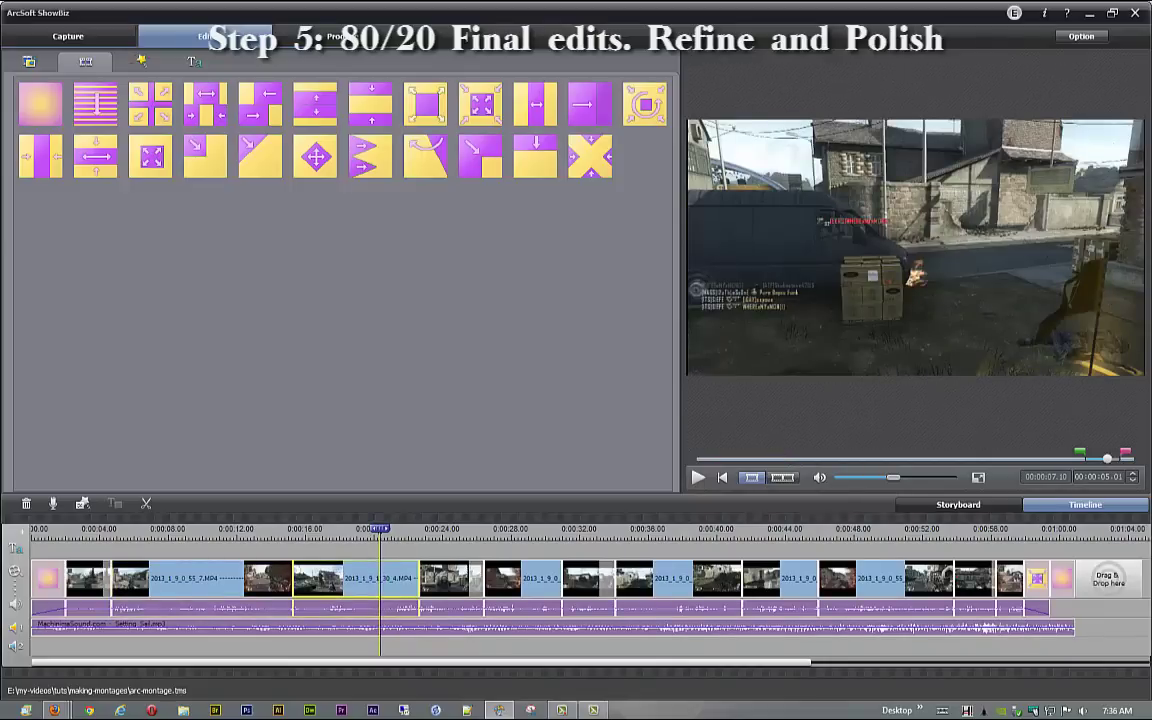
left_click(448, 580)
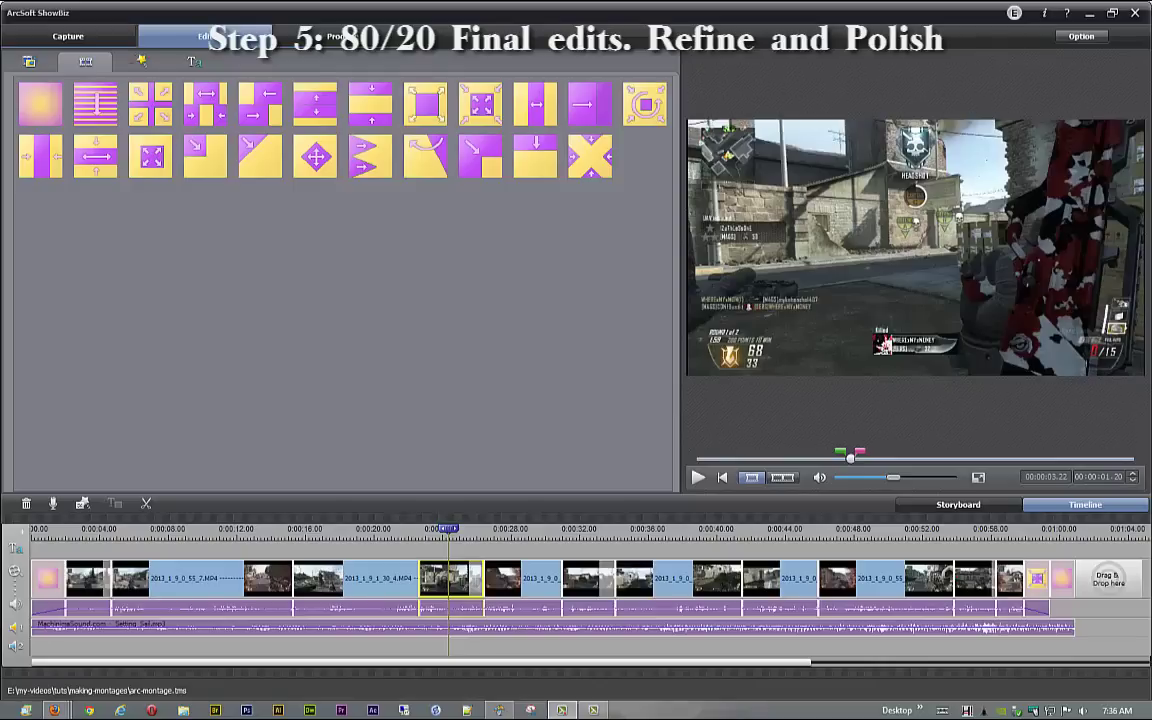
key("XF86AudioRaiseVolume")
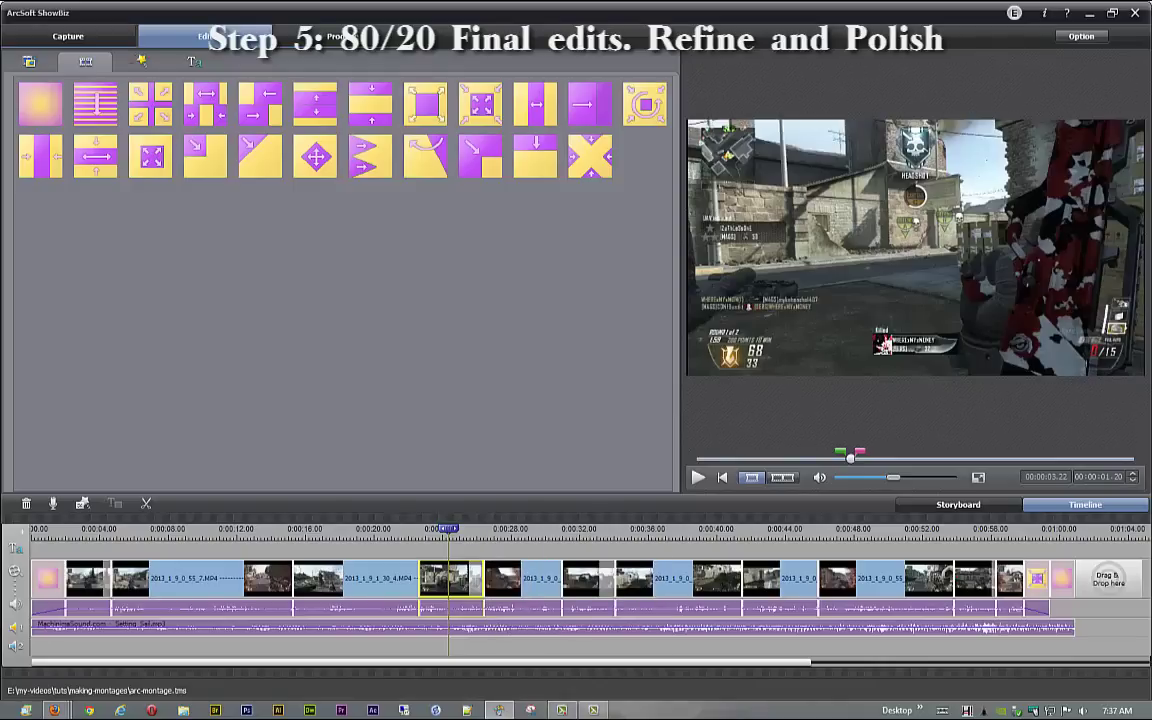